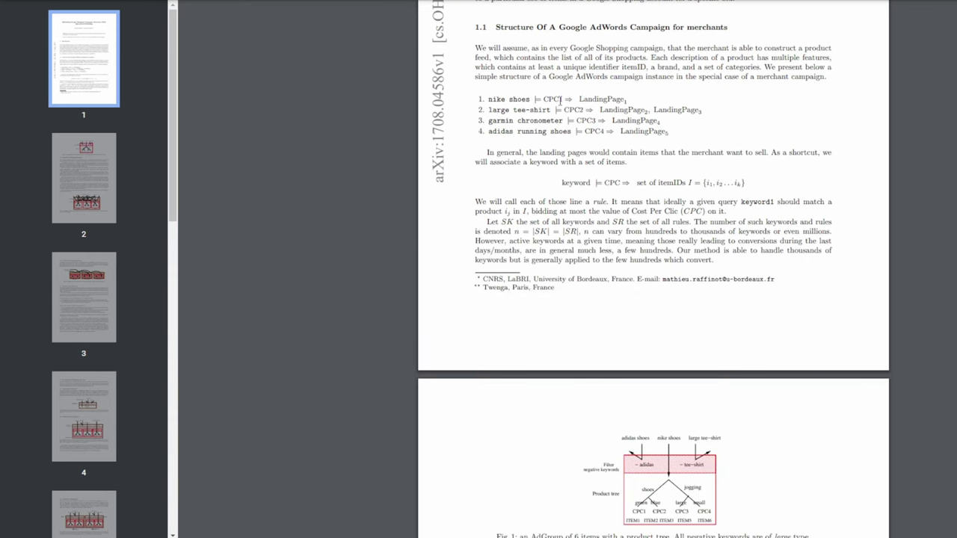
# Scroll the PDF past sections 1.1–1.4 to section 2.2, Medium-priority Campaign, with Fig. 5 on page 4
pyautogui.scroll(-3, 675, 209)
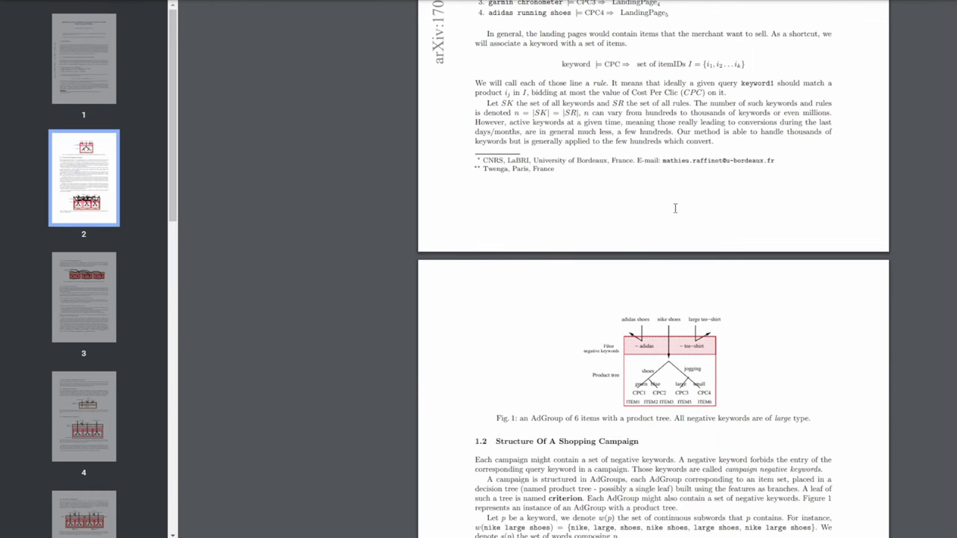
pyautogui.scroll(-2, 680, 225)
pyautogui.scroll(-2, 649, 304)
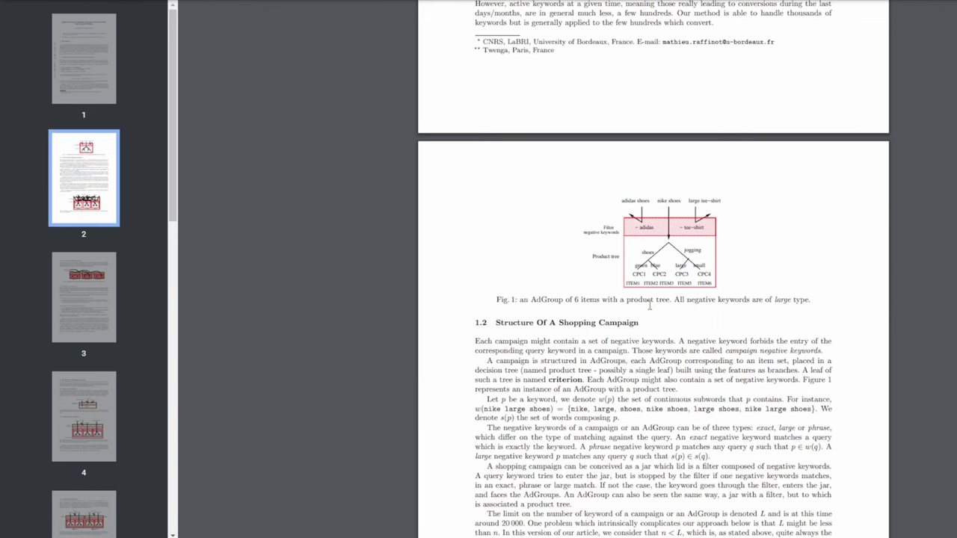
pyautogui.scroll(-3, 673, 287)
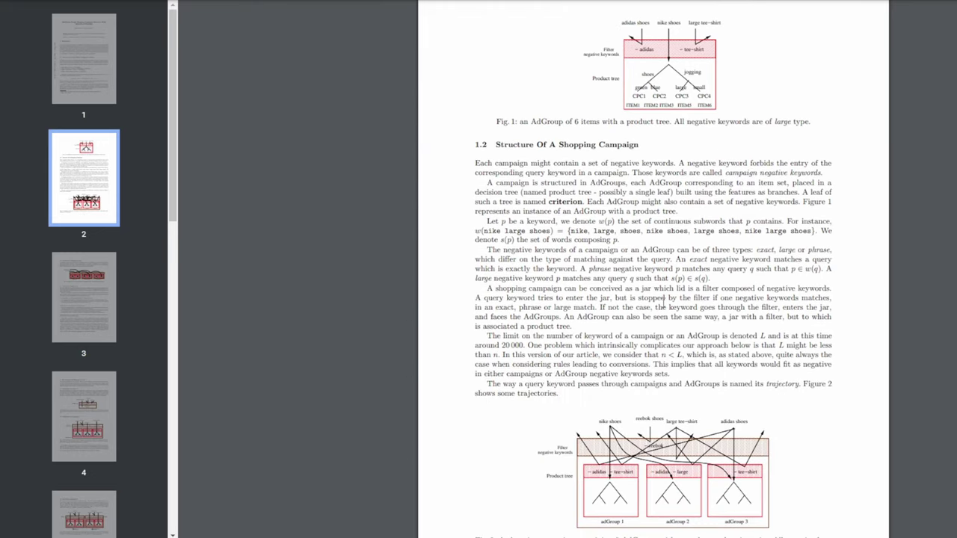
pyautogui.scroll(-3, 663, 301)
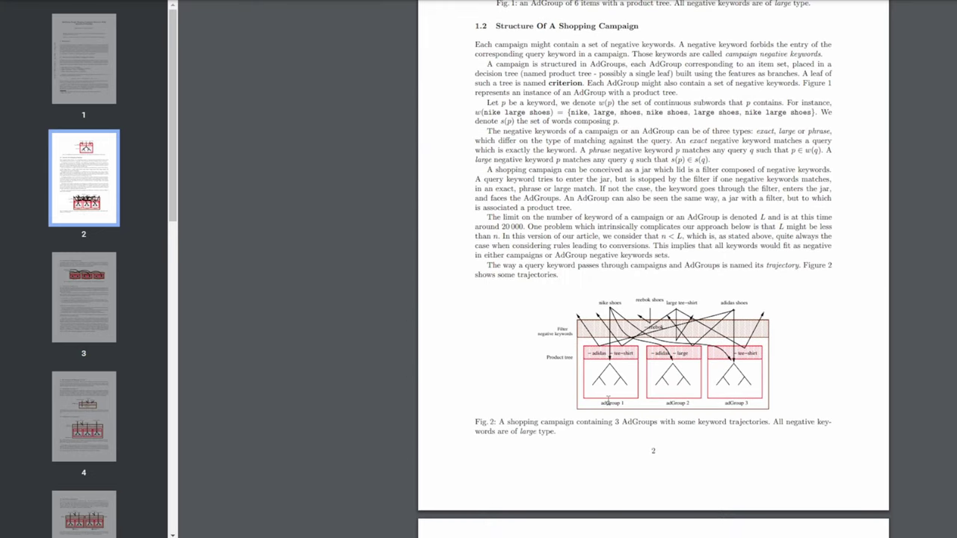
pyautogui.scroll(-3, 608, 401)
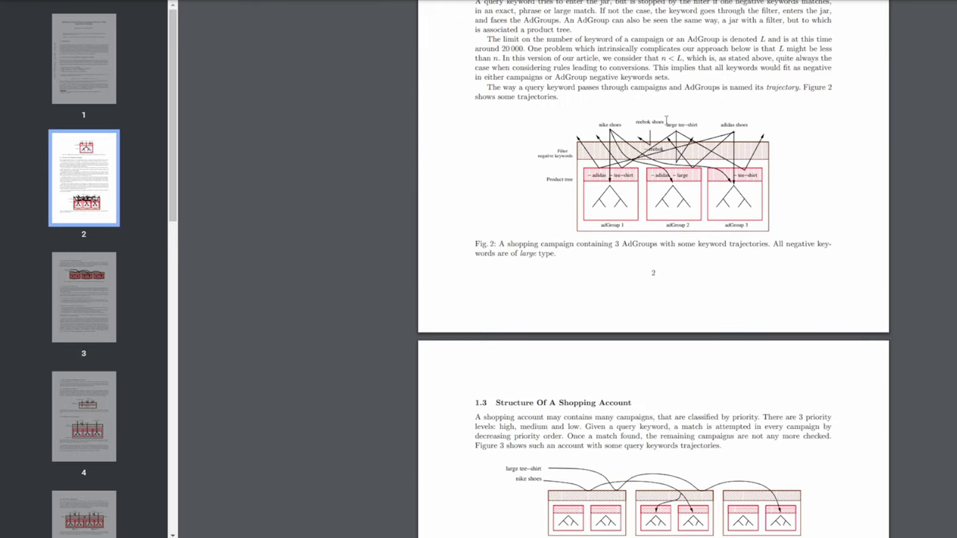
pyautogui.scroll(-3, 666, 266)
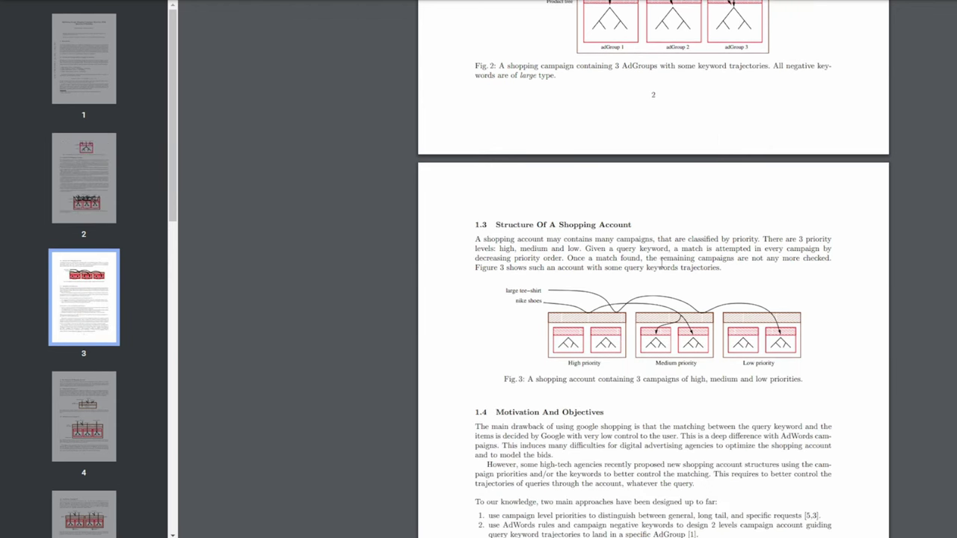
pyautogui.scroll(-2, 587, 360)
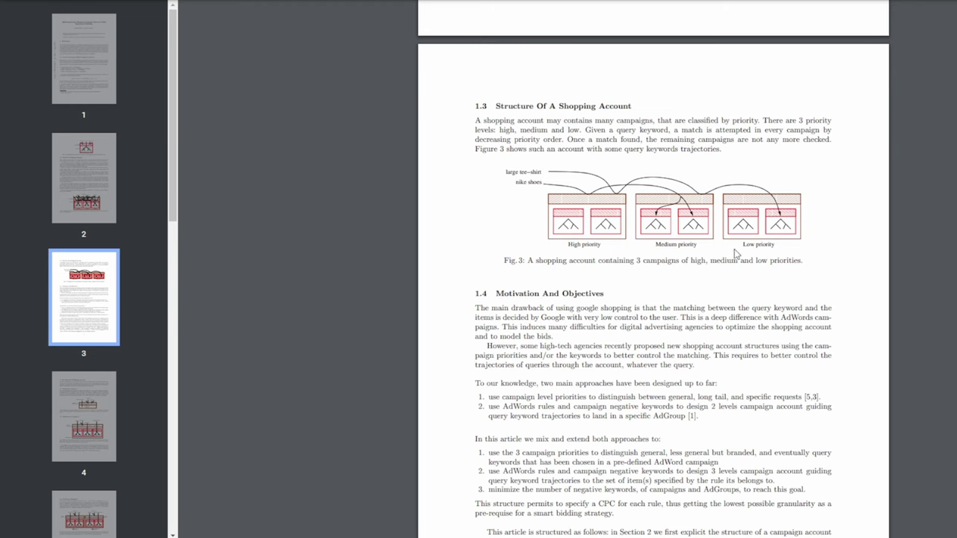
pyautogui.scroll(-2, 597, 247)
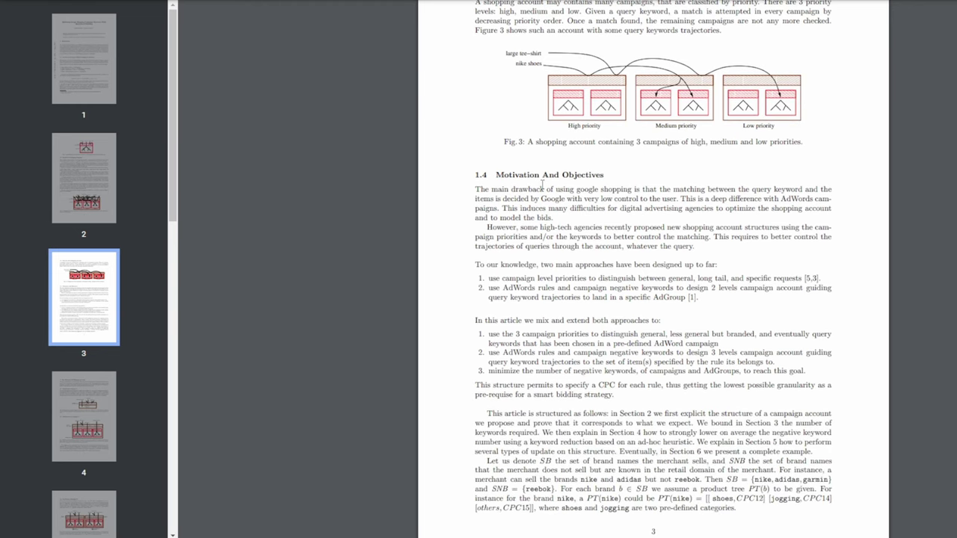
pyautogui.scroll(-2, 543, 184)
pyautogui.scroll(-7, 716, 263)
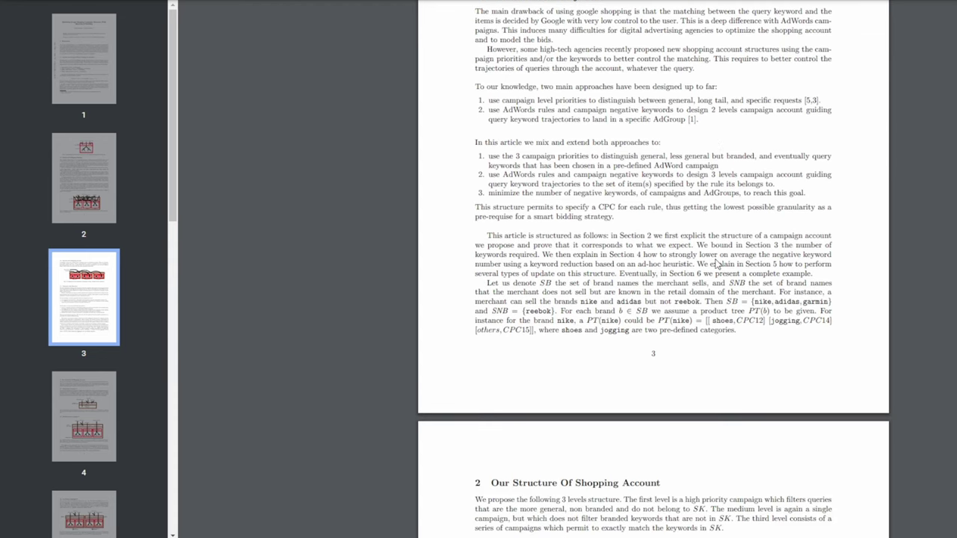
pyautogui.scroll(-3, 699, 298)
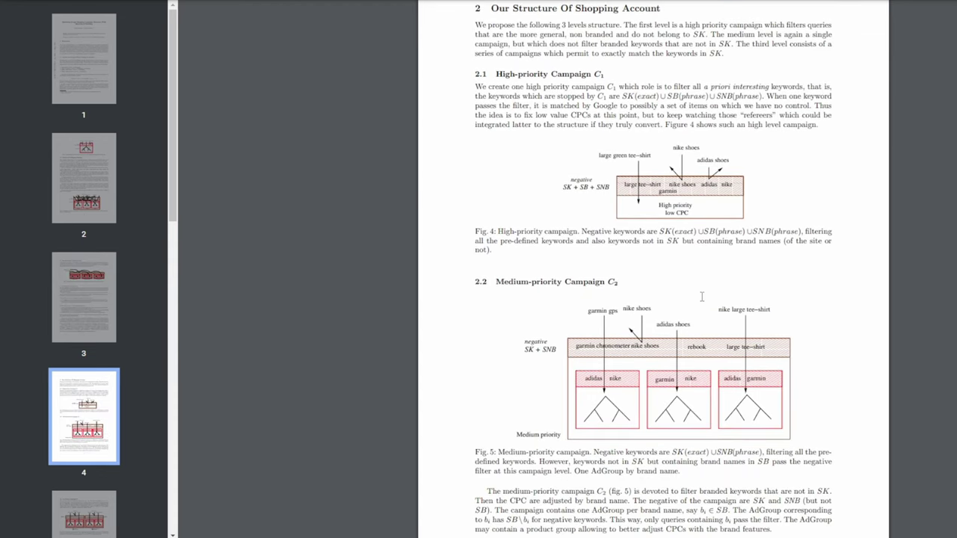
pyautogui.scroll(-7, 701, 296)
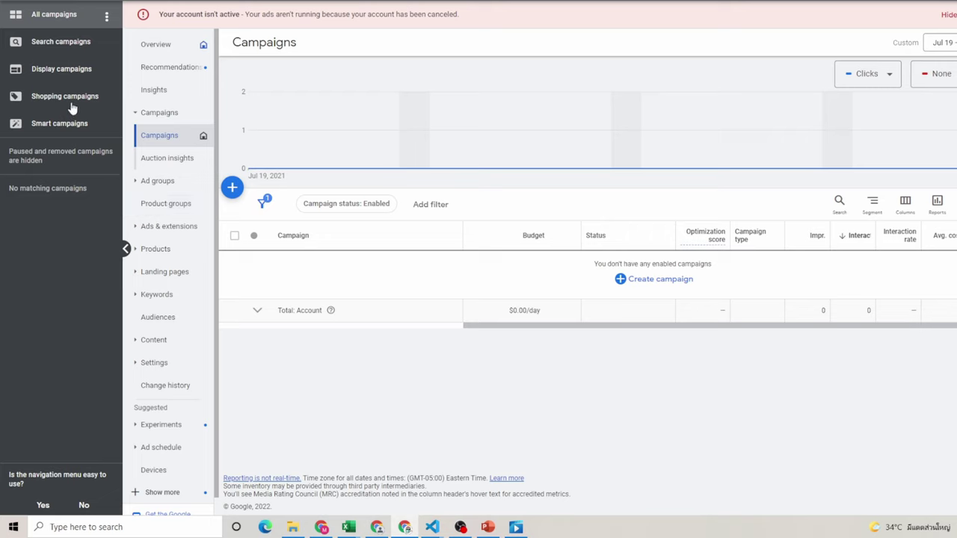
# Filter the campaign list to Shopping campaigns and start a new campaign
pyautogui.click(64, 97)
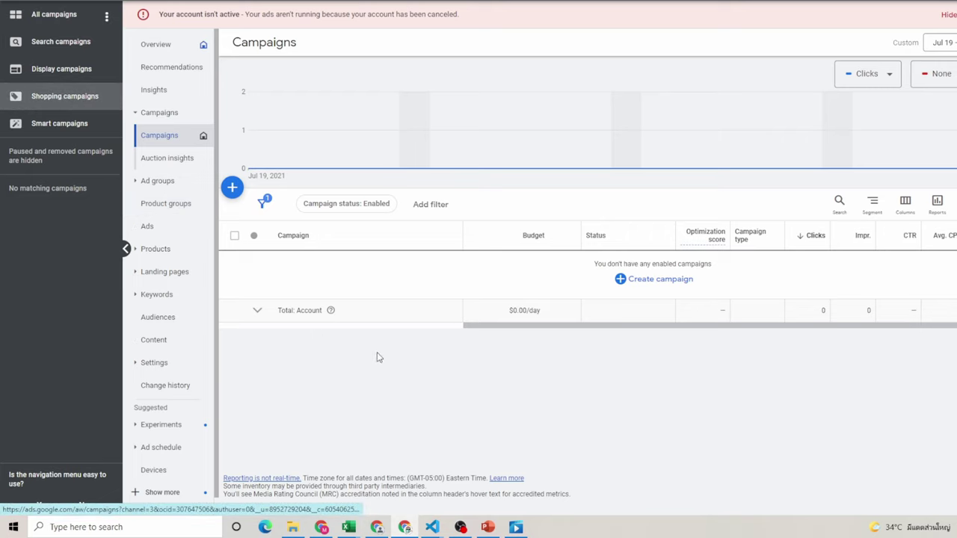
pyautogui.click(232, 188)
pyautogui.click(278, 196)
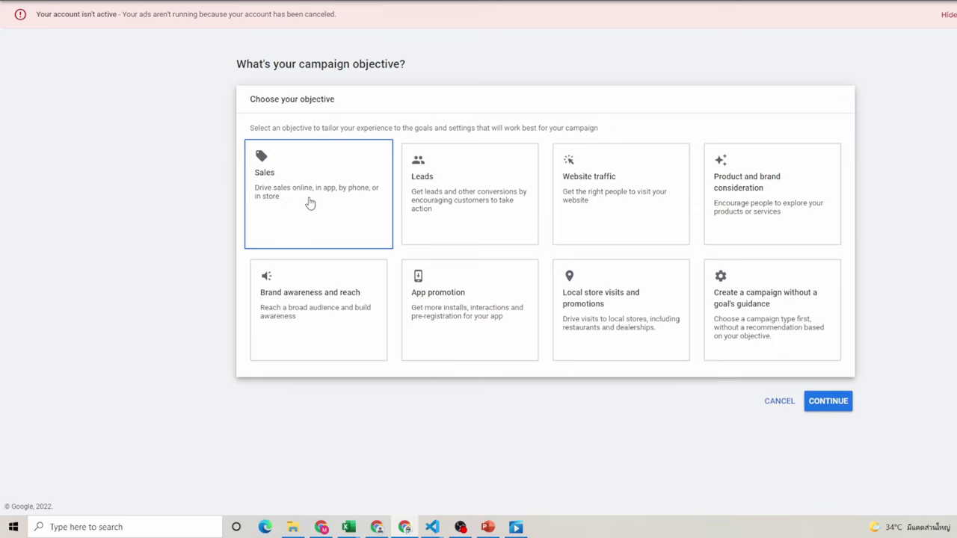
# Choose Sales as the objective and Shopping as the campaign type
pyautogui.click(310, 203)
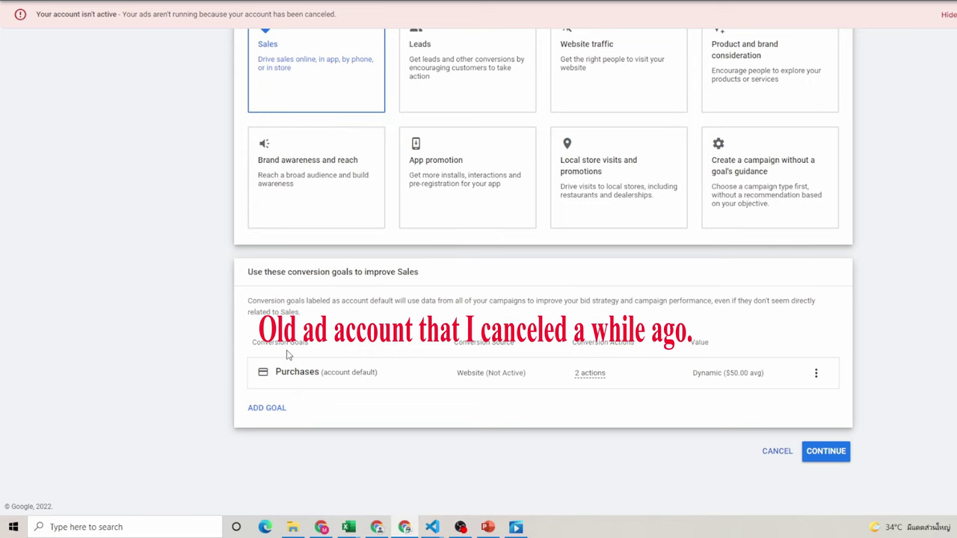
pyautogui.scroll(1, 344, 224)
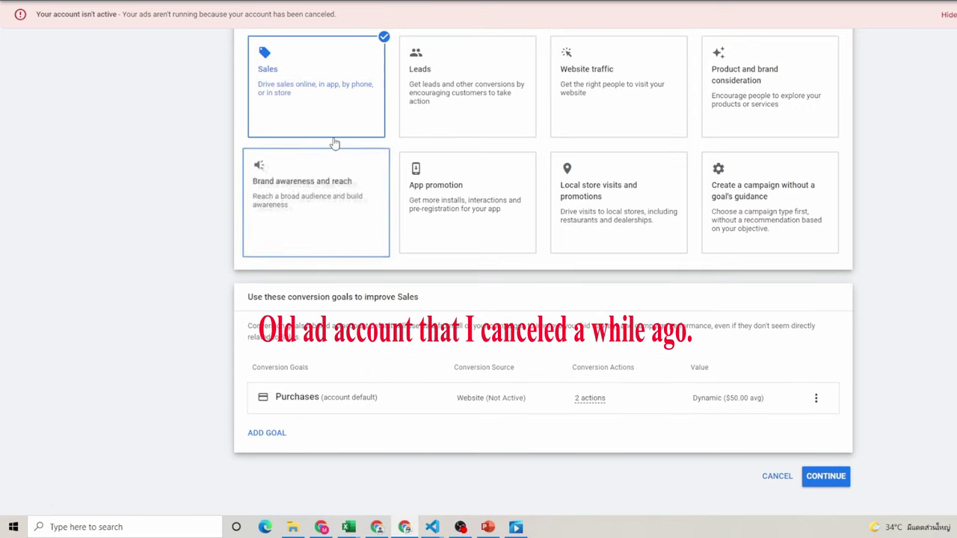
pyautogui.click(826, 478)
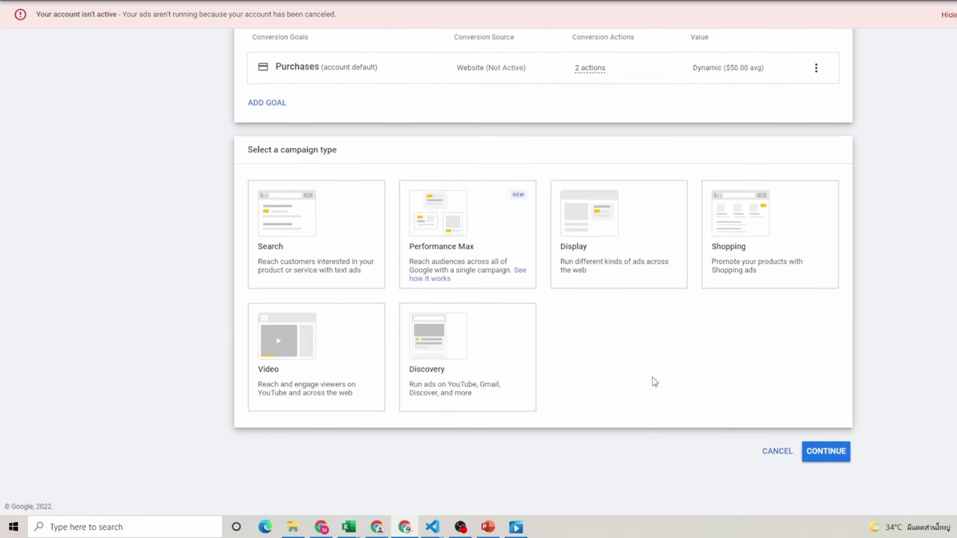
pyautogui.click(761, 203)
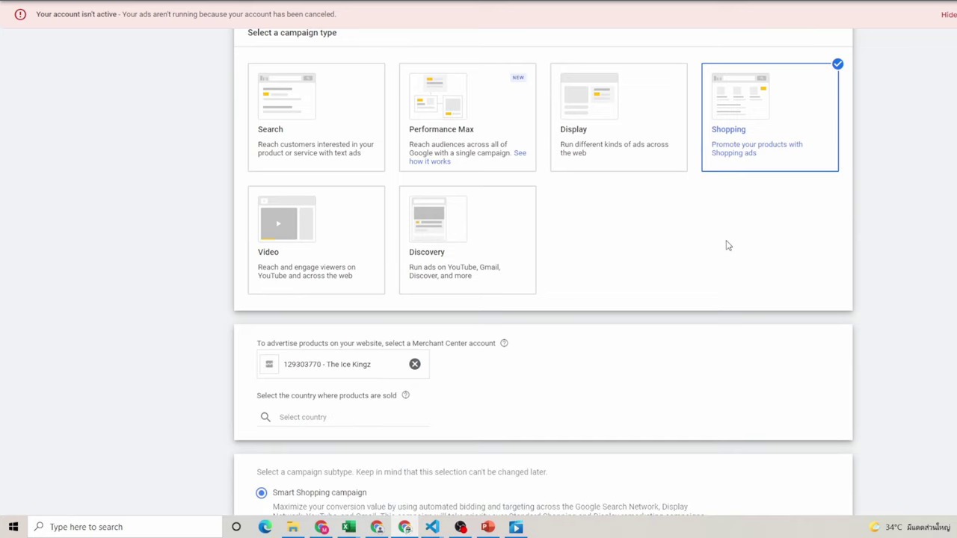
# Set United States as the country of sale and select Standard Shopping campaign
pyautogui.click(291, 419)
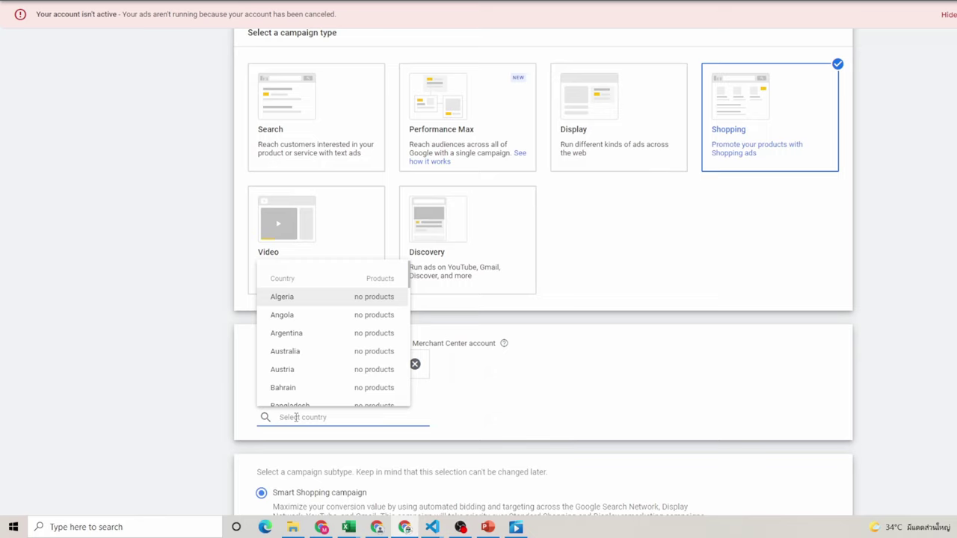
pyautogui.write('unit')
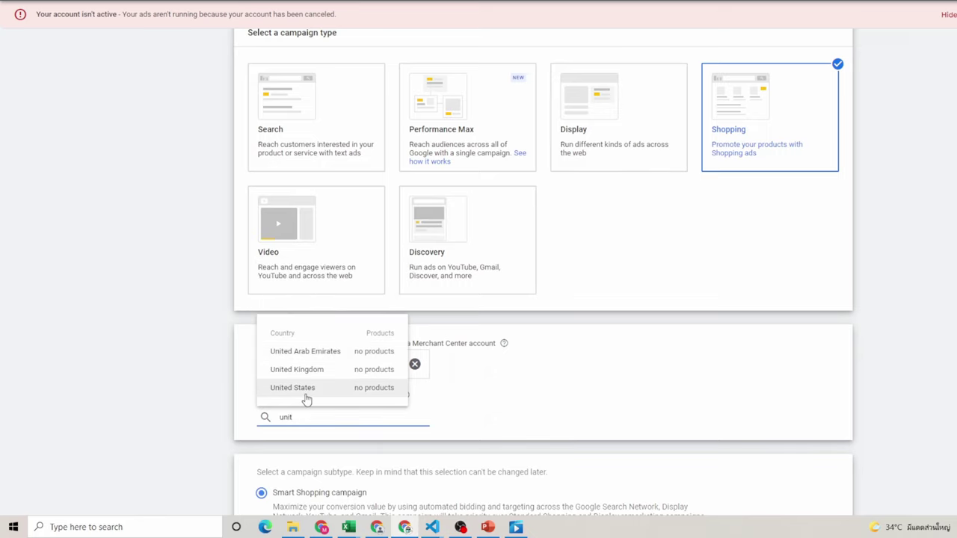
pyautogui.click(306, 397)
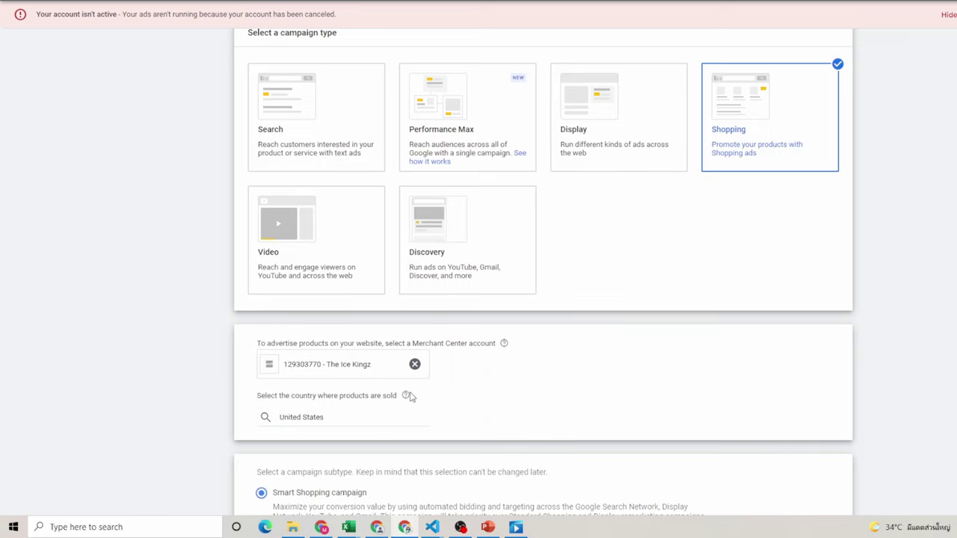
pyautogui.scroll(-2, 409, 396)
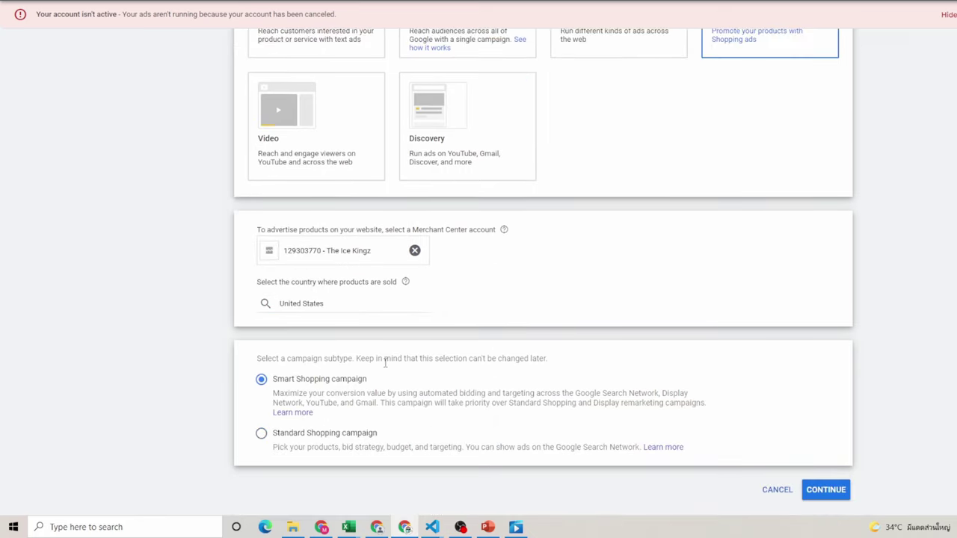
pyautogui.click(261, 435)
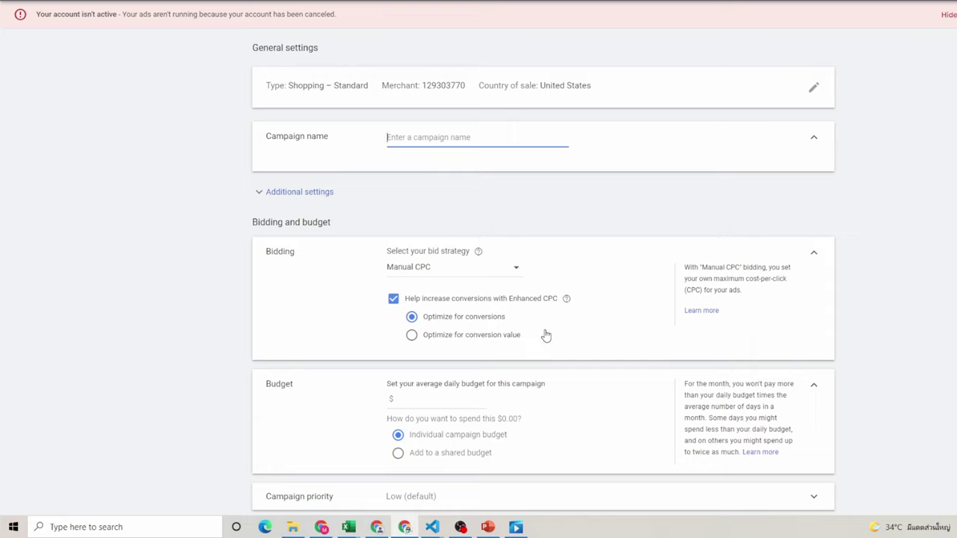
# Name the campaign 'Thor - Low Priority', turn off Enhanced CPC, and set a $20 daily budget
pyautogui.write('Thor - Low Priority')
pyautogui.click(392, 302)
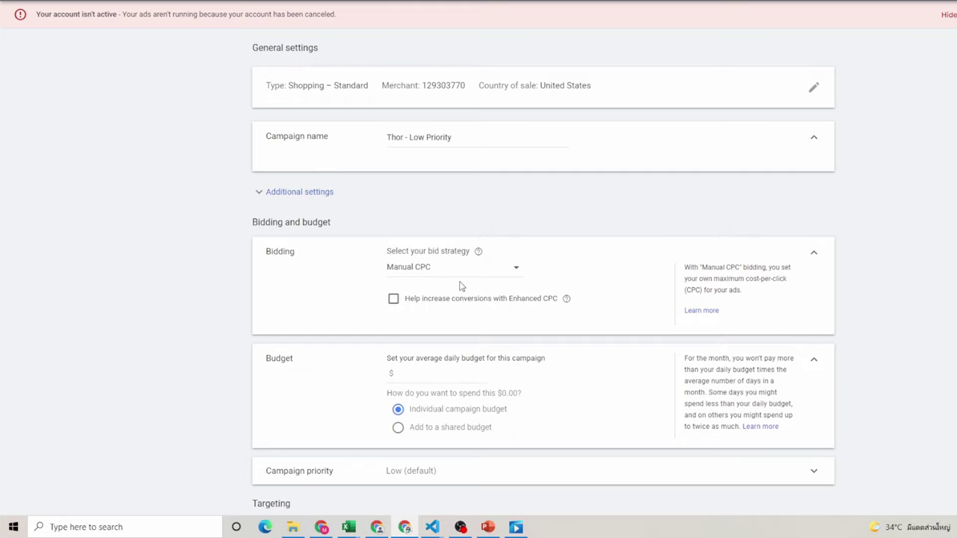
pyautogui.scroll(-1, 441, 273)
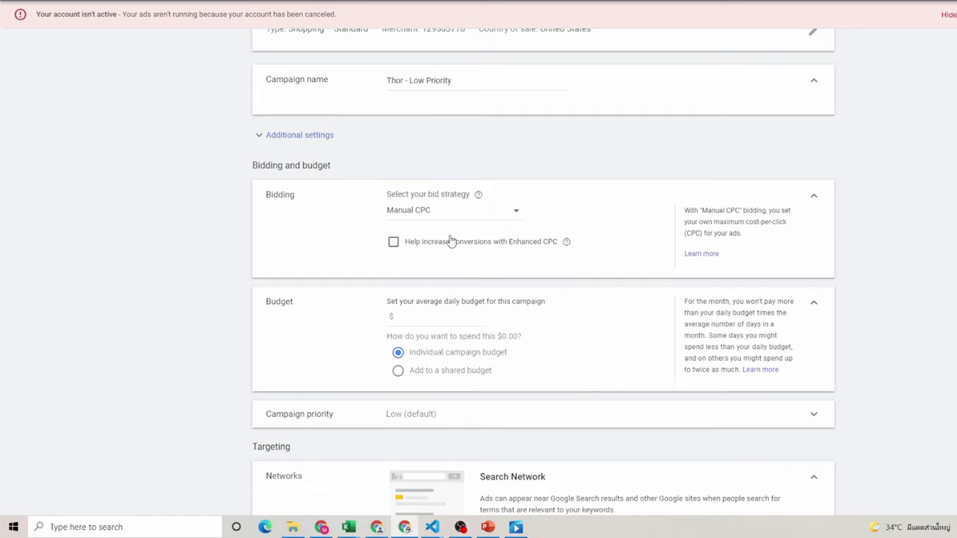
pyautogui.scroll(-2, 410, 260)
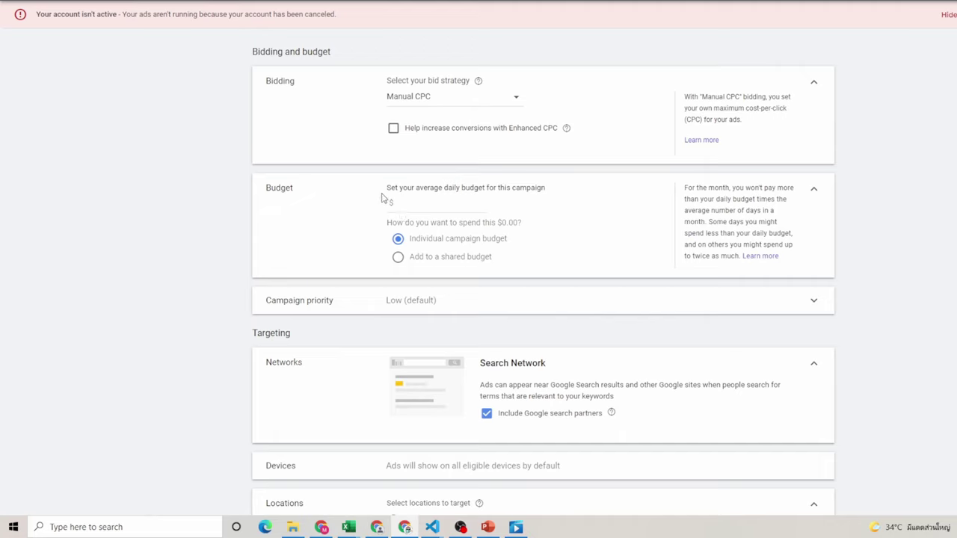
pyautogui.click(445, 205)
pyautogui.write('20')
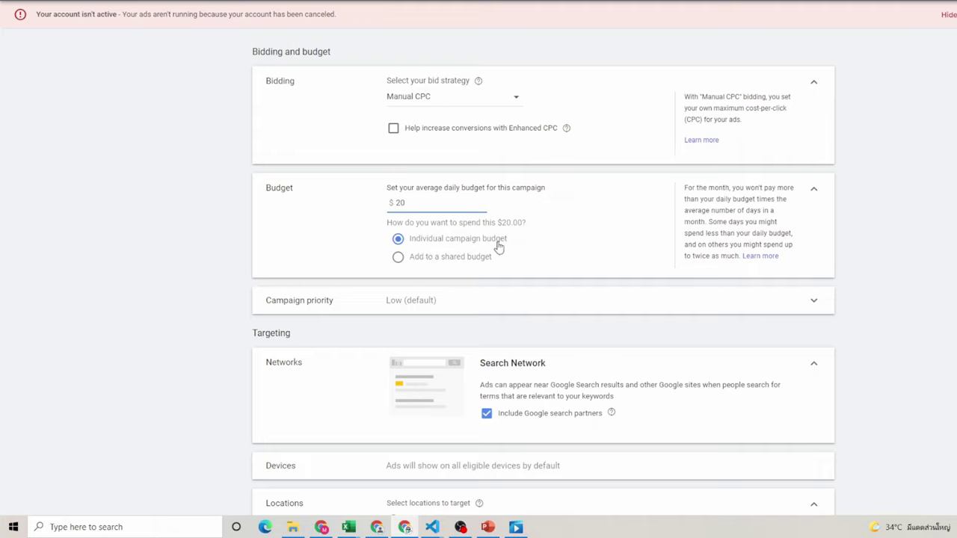
# Uncheck Include Google search partners under Networks
pyautogui.click(420, 307)
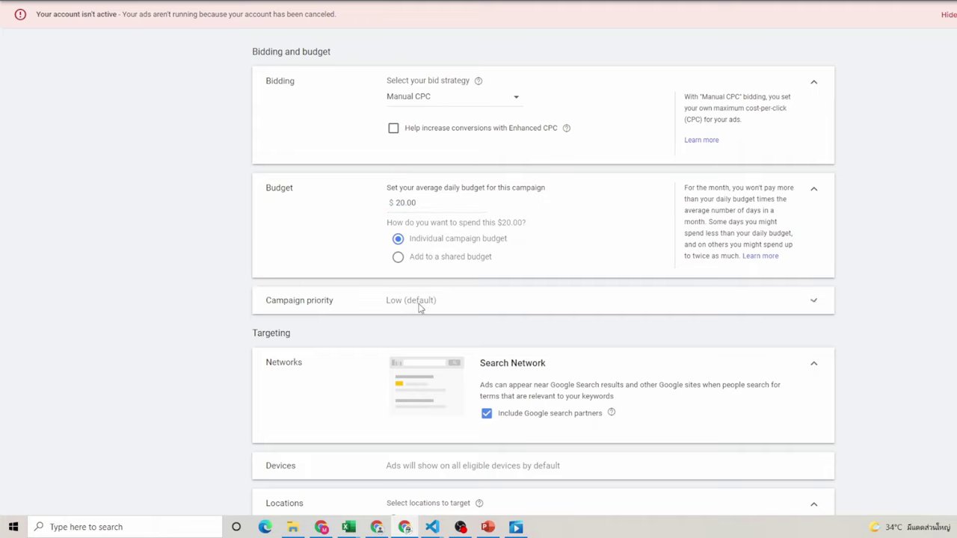
pyautogui.scroll(-2, 497, 332)
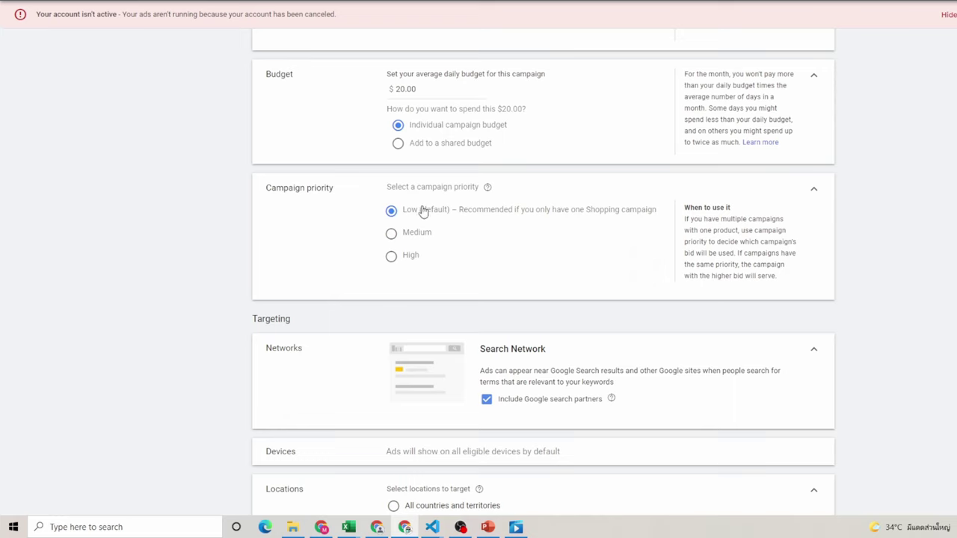
pyautogui.scroll(-3, 513, 292)
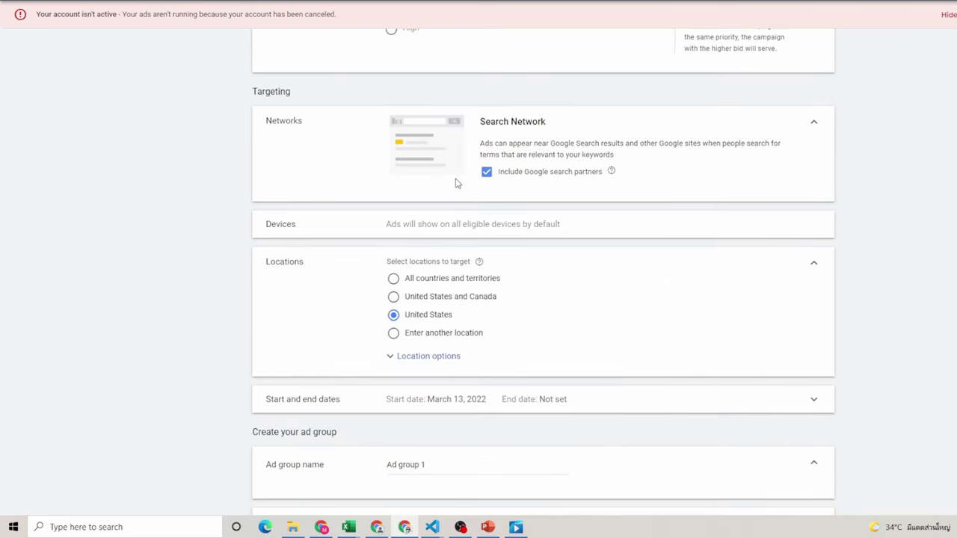
pyautogui.click(486, 173)
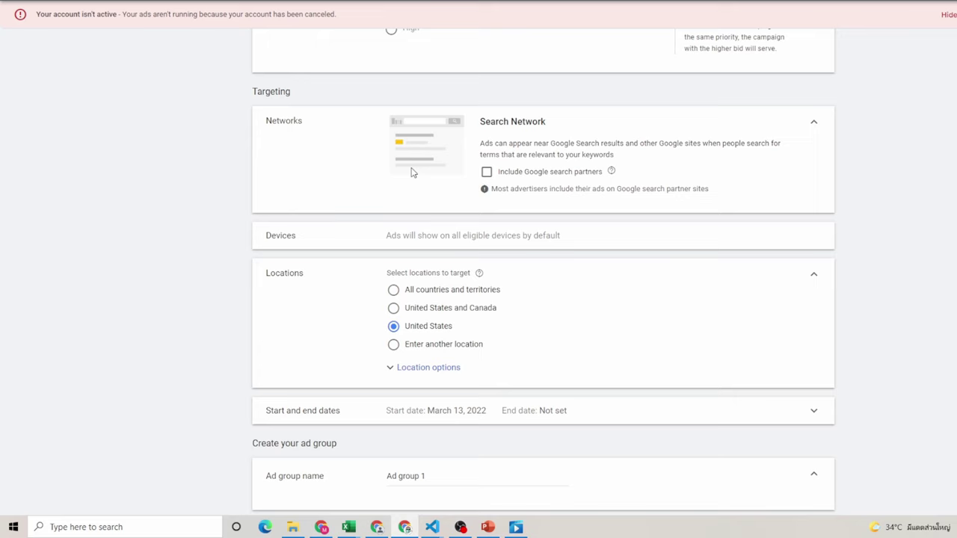
pyautogui.scroll(-2, 503, 159)
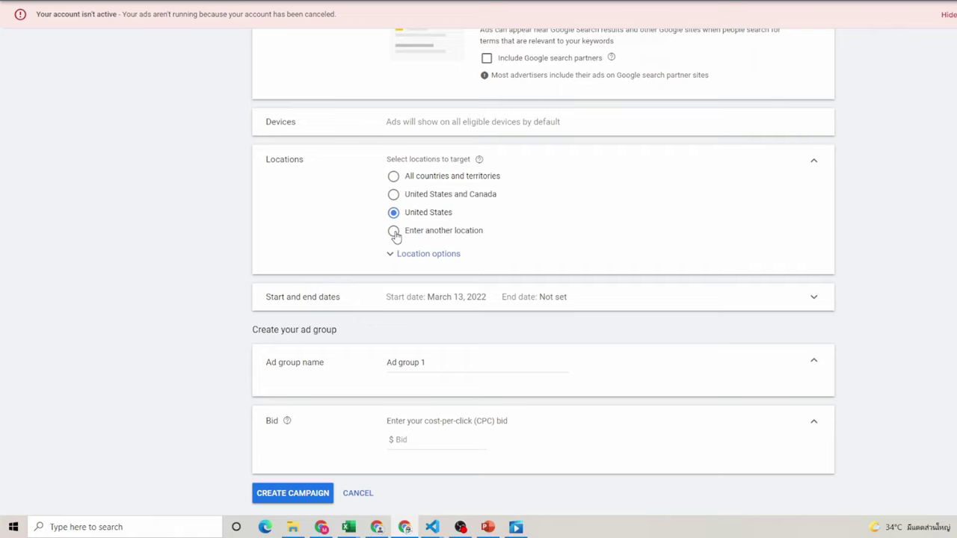
# Add Alaska and Hawaii as excluded campaign locations
pyautogui.click(393, 233)
pyautogui.click(441, 259)
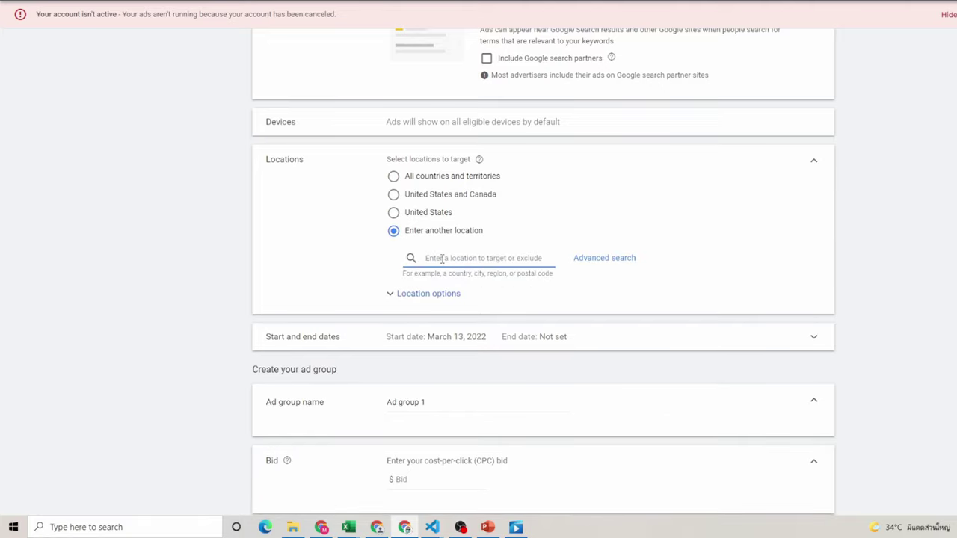
pyautogui.write('alaska')
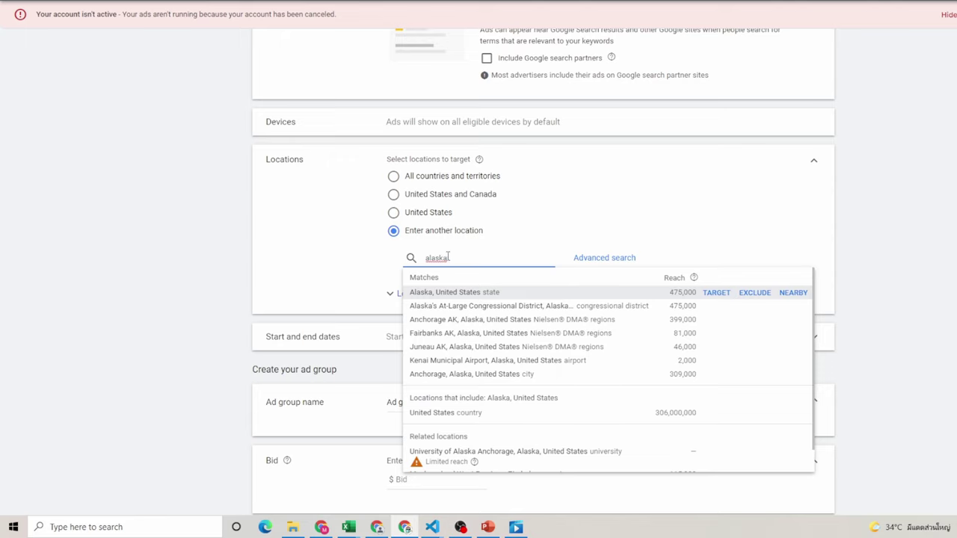
pyautogui.click(751, 292)
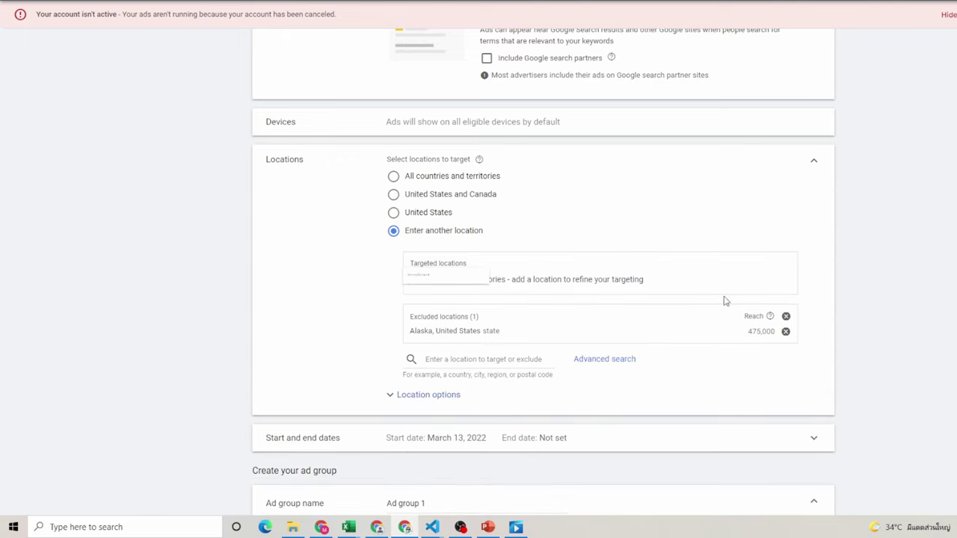
pyautogui.click(440, 360)
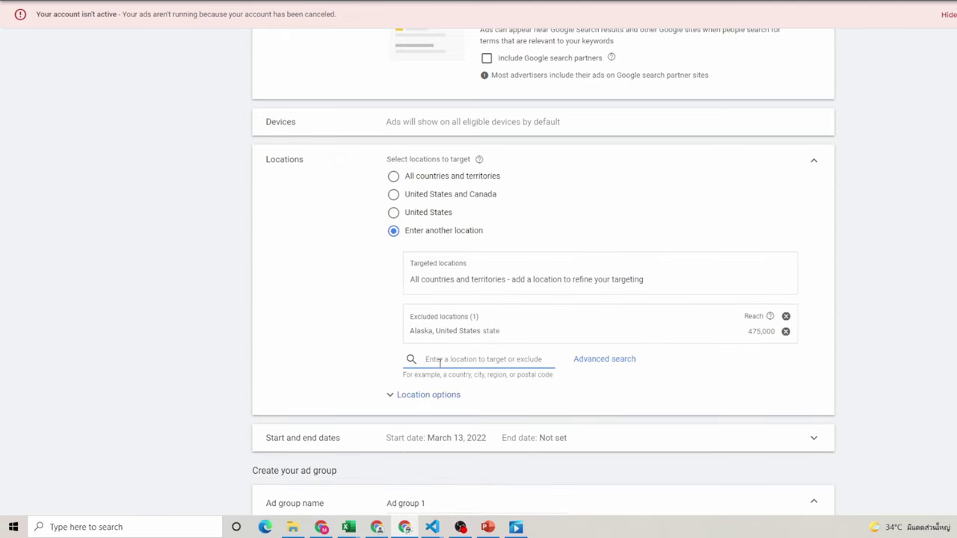
pyautogui.write('hawaii')
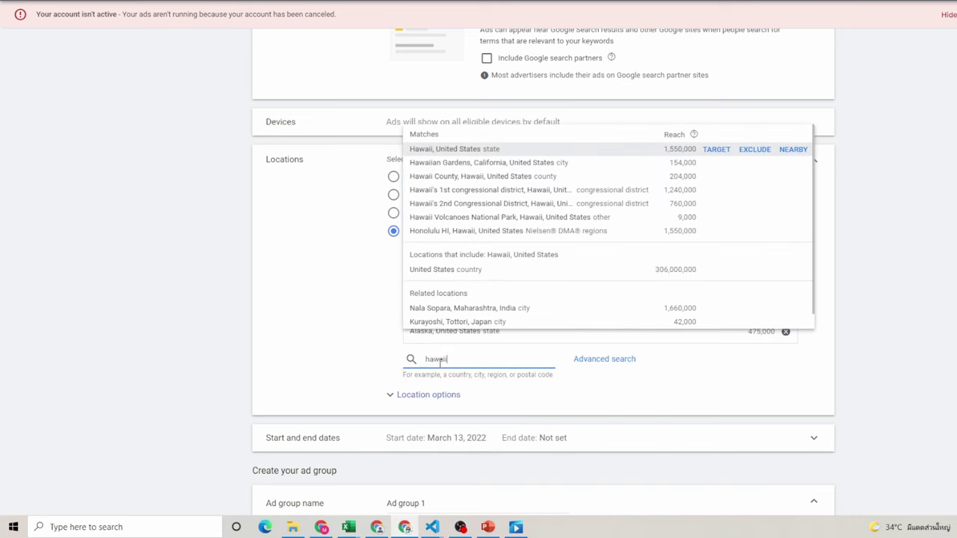
pyautogui.click(750, 152)
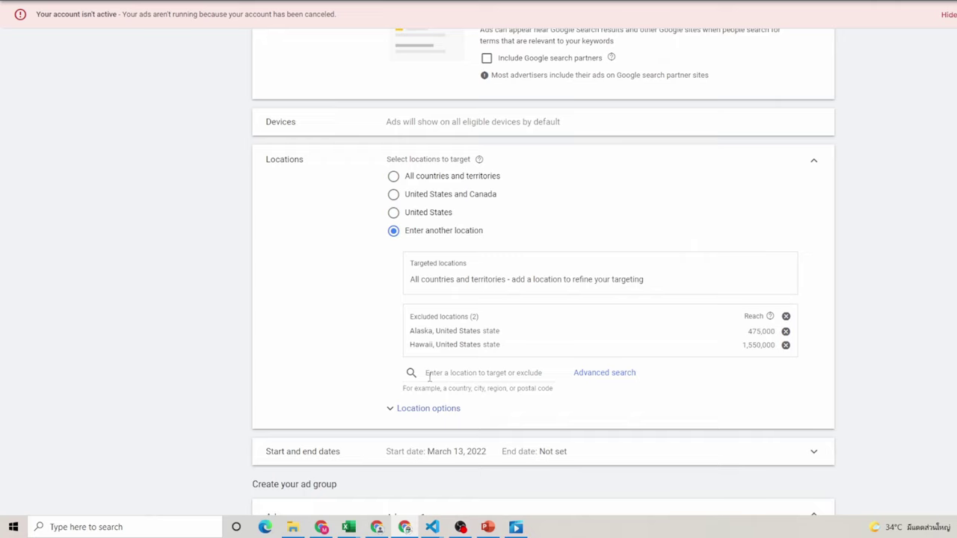
# Add the United States as the targeted campaign location
pyautogui.click(437, 381)
pyautogui.write('u')
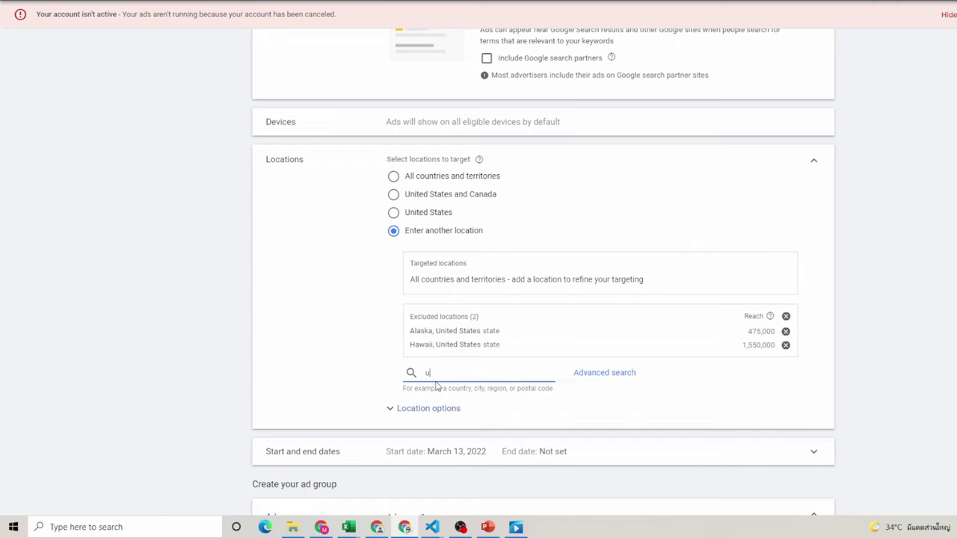
pyautogui.write('nited')
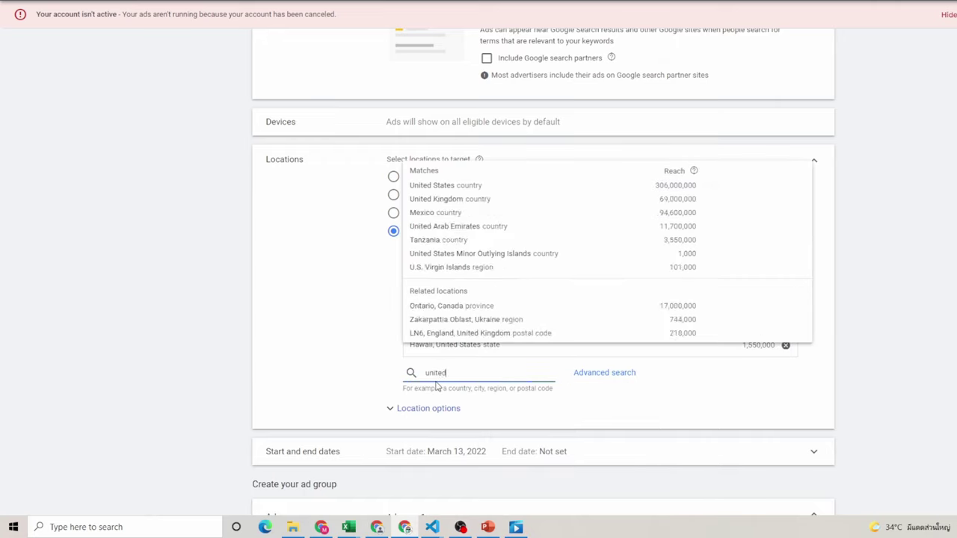
pyautogui.press('BackSpace')
pyautogui.press('BackSpace')
pyautogui.press('BackSpace')
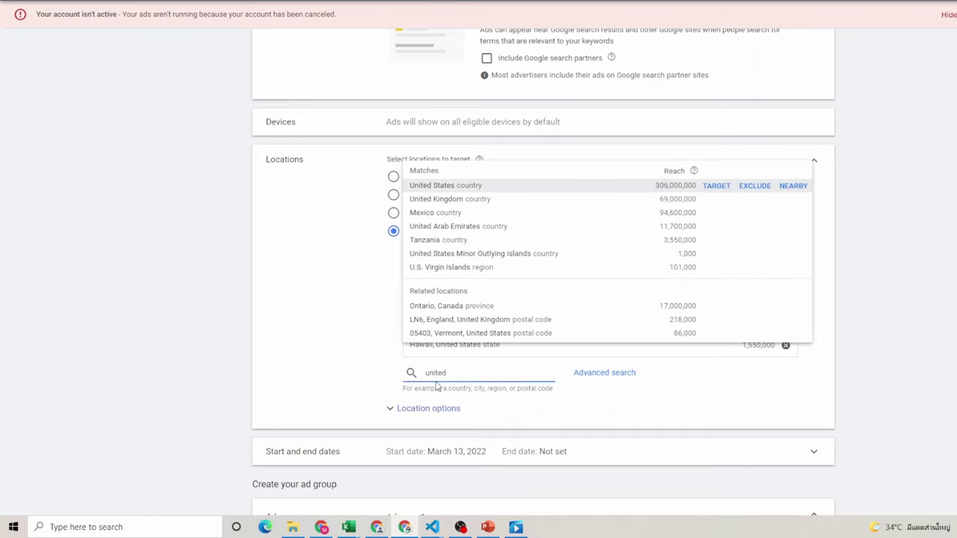
pyautogui.click(716, 187)
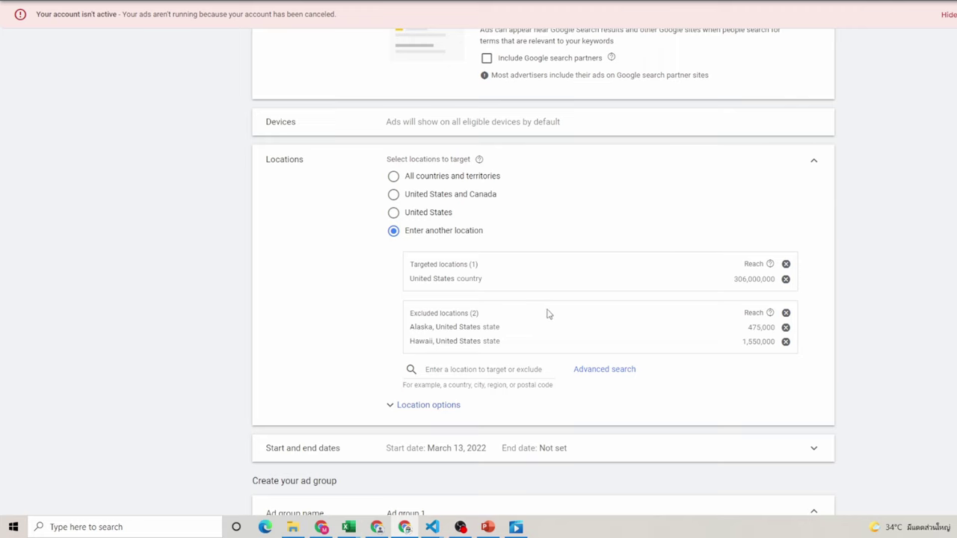
pyautogui.scroll(-3, 547, 314)
# Set the location Target option to Presence: people in or regularly in your targeted locations
pyautogui.click(411, 236)
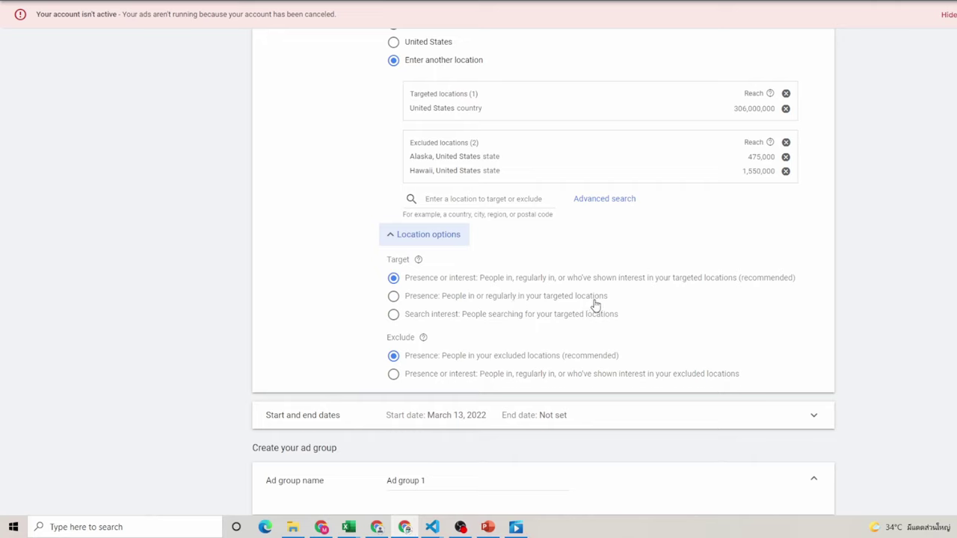
pyautogui.click(394, 297)
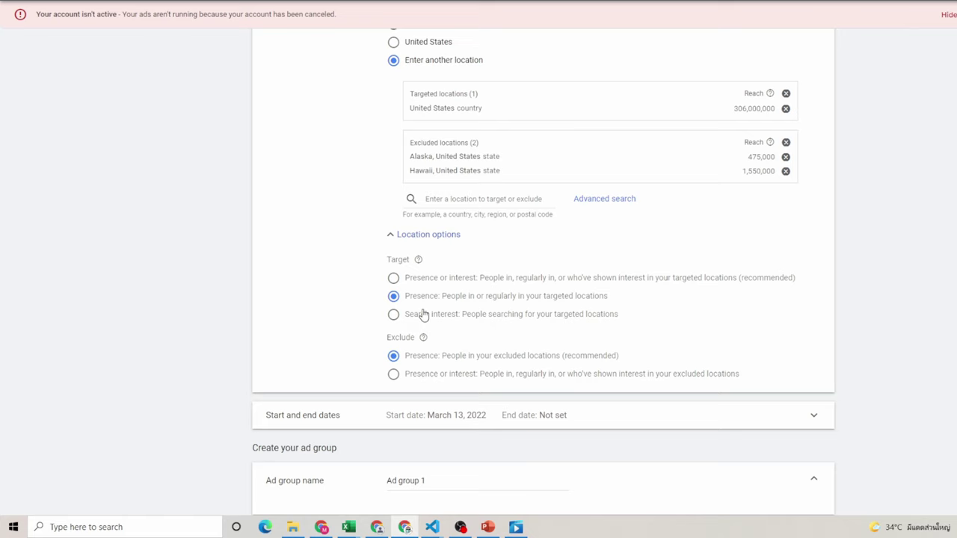
pyautogui.scroll(-2, 423, 314)
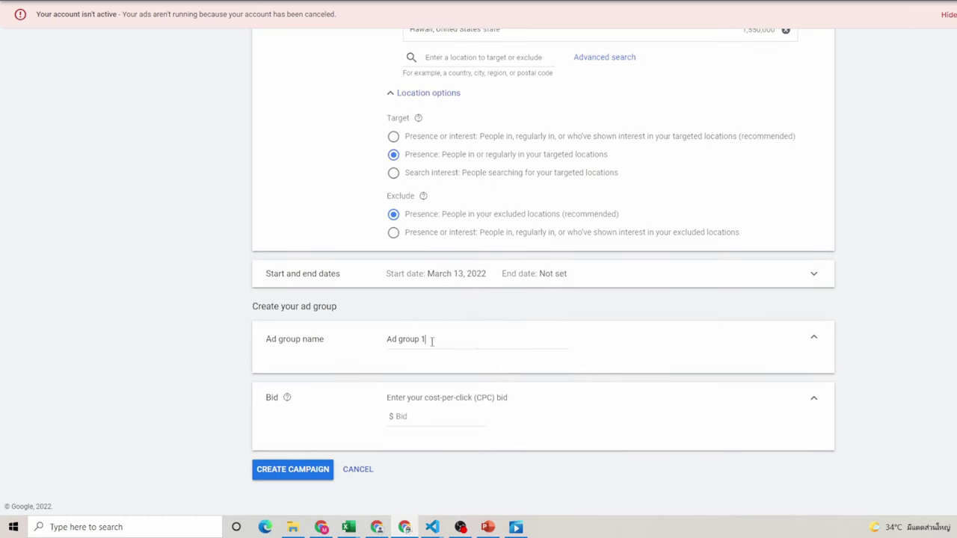
# Rename the ad group 'low priority', bid $0.50 CPC, and create the campaign
pyautogui.moveTo(432, 341); pyautogui.dragTo(376, 334)
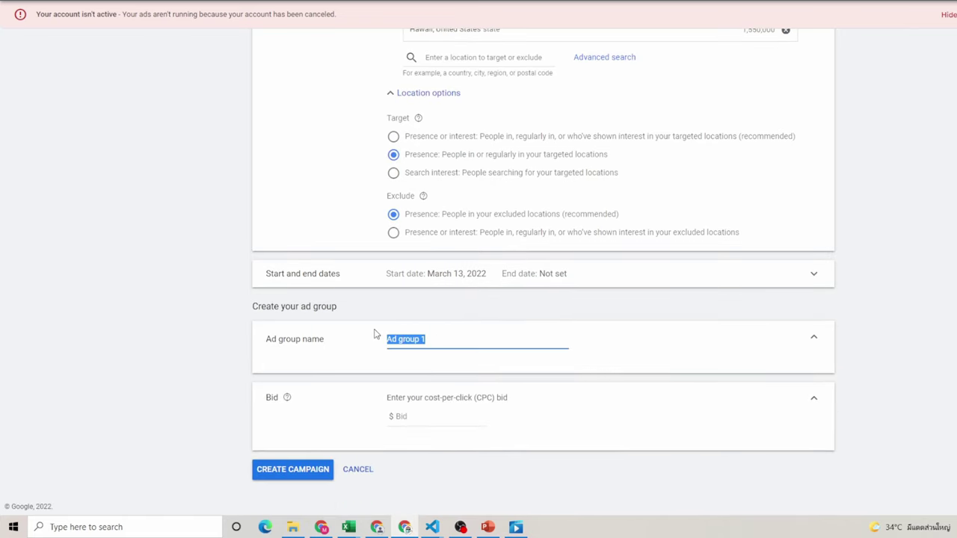
pyautogui.write('low priority')
pyautogui.click(404, 416)
pyautogui.write('.5')
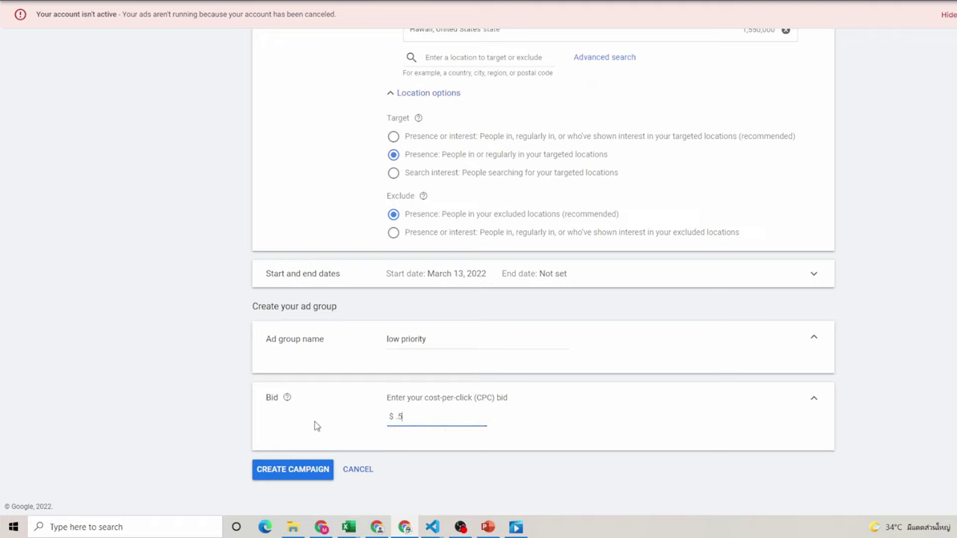
pyautogui.click(294, 477)
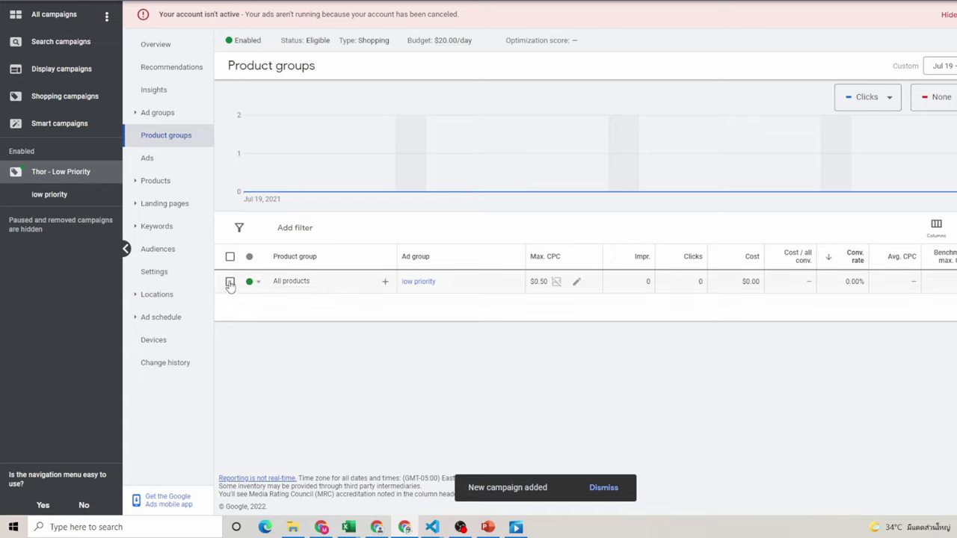
# Check the All products group's Edit menu, then return to the Shopping campaigns overview
pyautogui.click(231, 282)
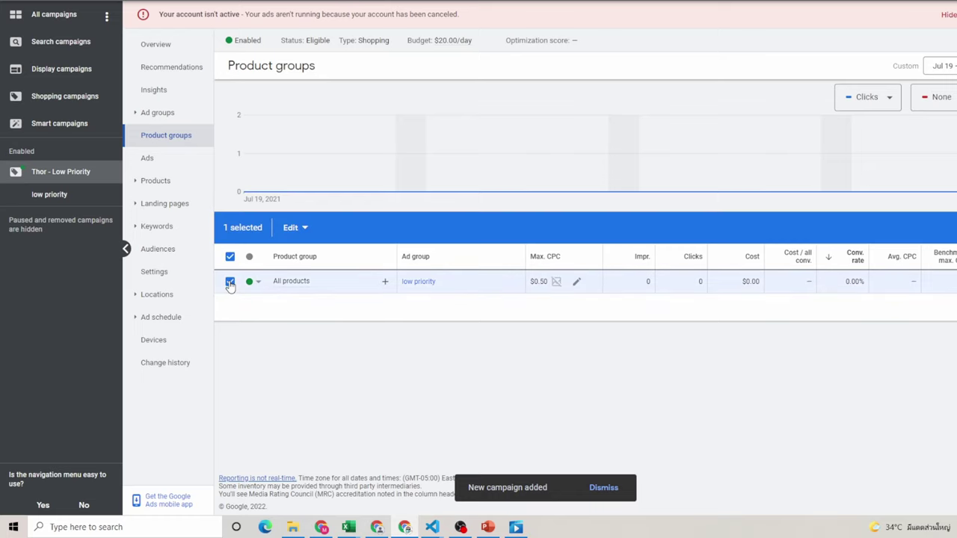
pyautogui.click(301, 234)
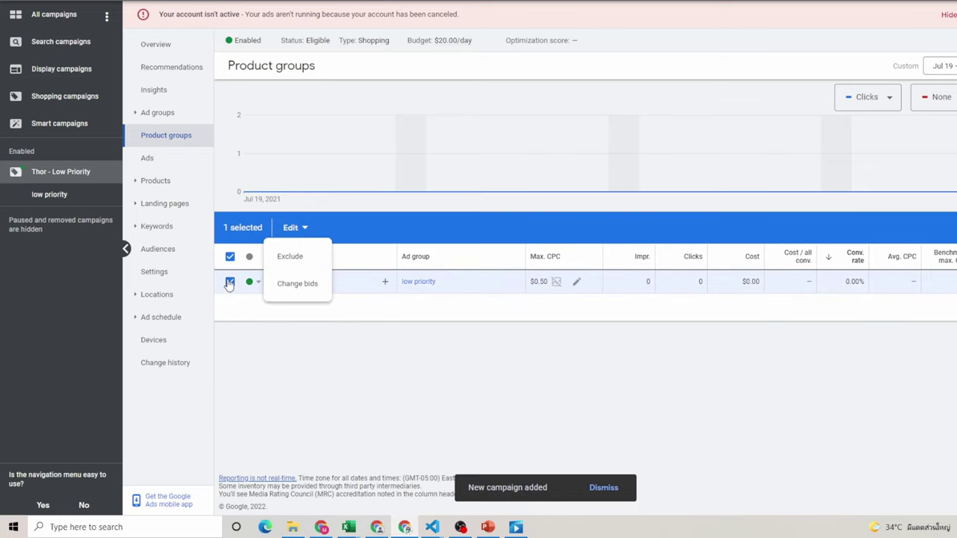
pyautogui.click(303, 234)
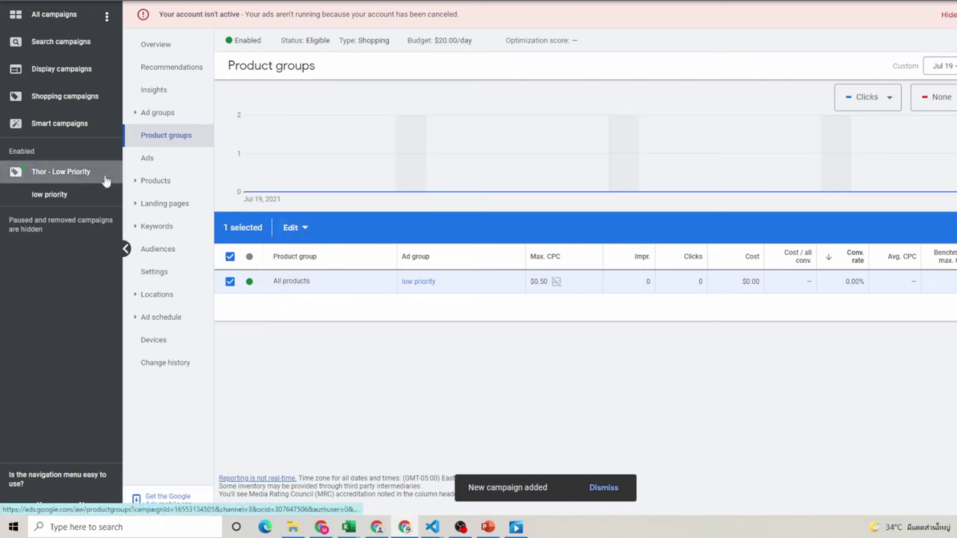
pyautogui.click(82, 180)
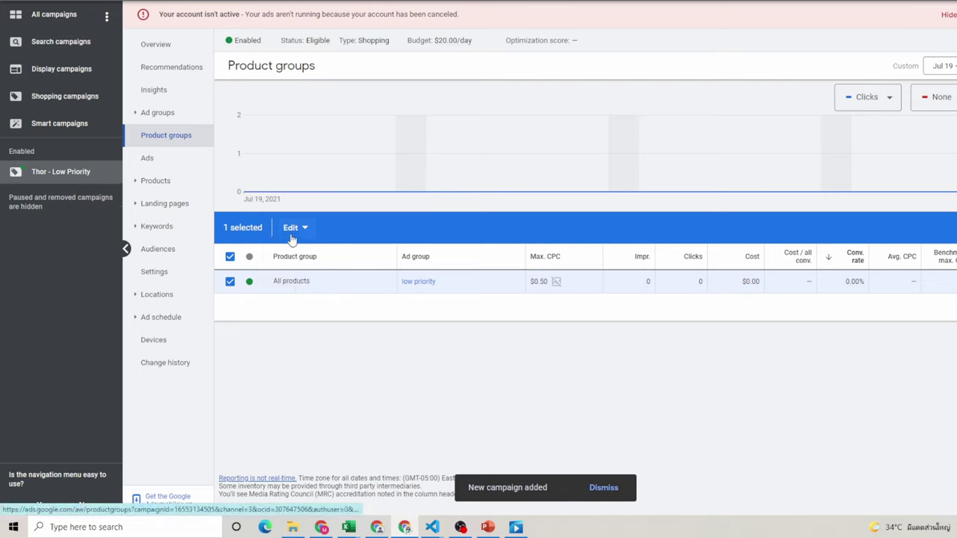
pyautogui.click(172, 45)
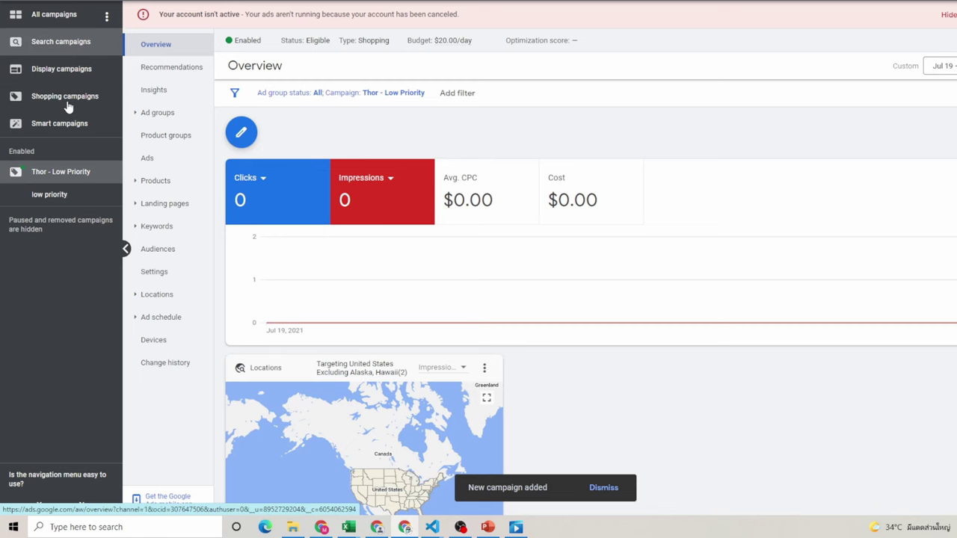
pyautogui.click(68, 106)
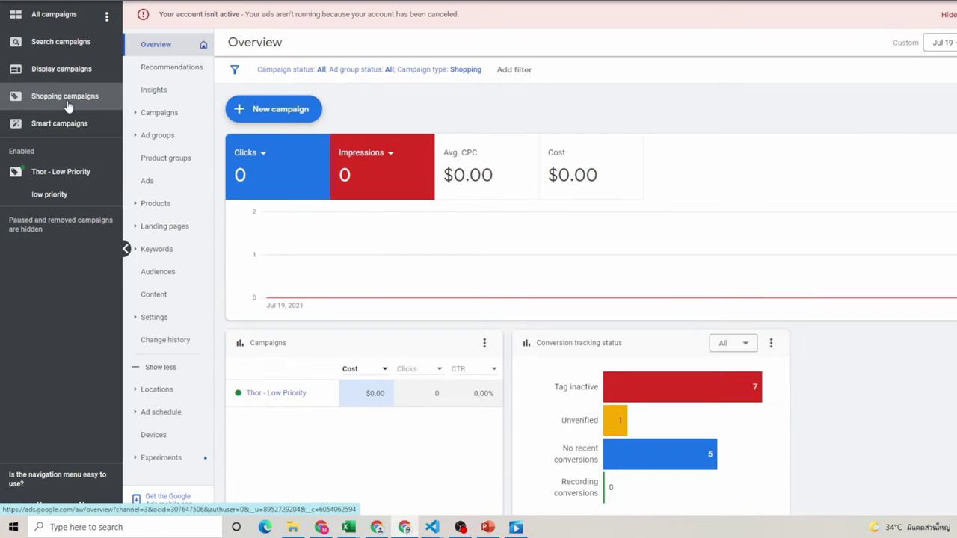
# Copy Thor - Low Priority and paste it into the account as Thor - Low Priority #2
pyautogui.click(177, 112)
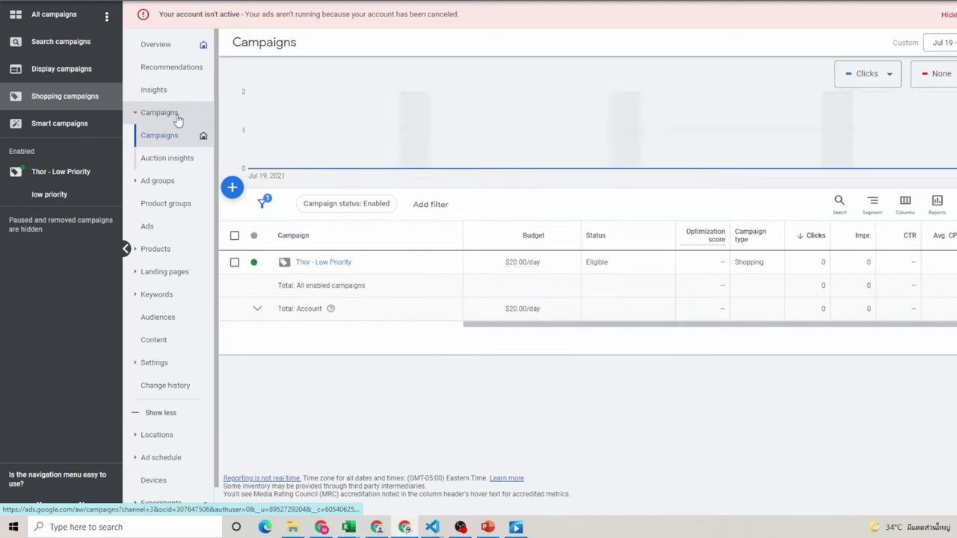
pyautogui.click(235, 263)
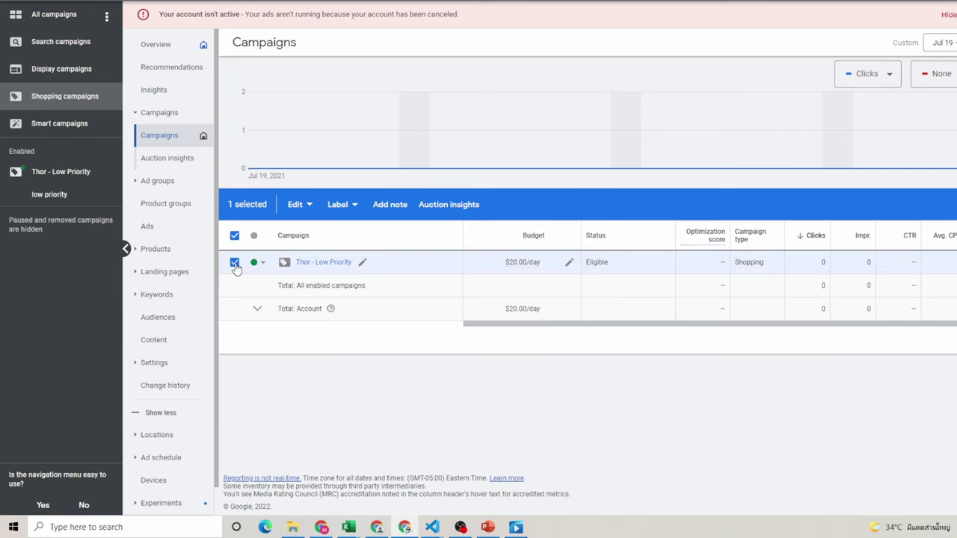
pyautogui.click(309, 207)
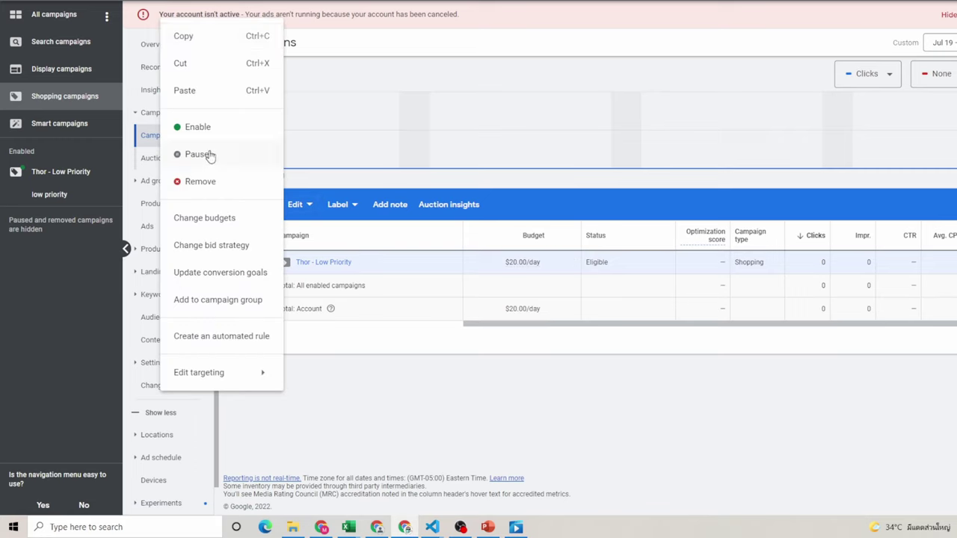
pyautogui.click(199, 47)
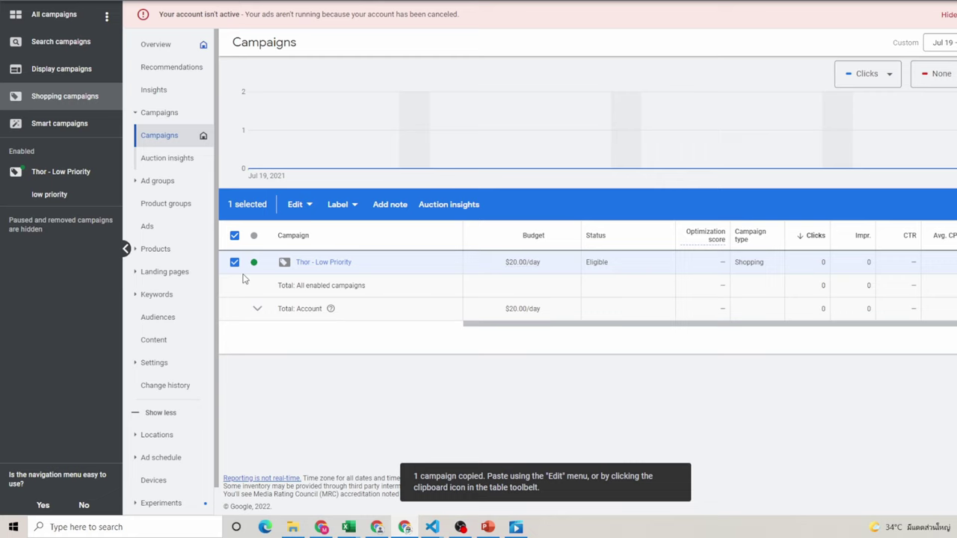
pyautogui.hotkey('ctrl', 'v')
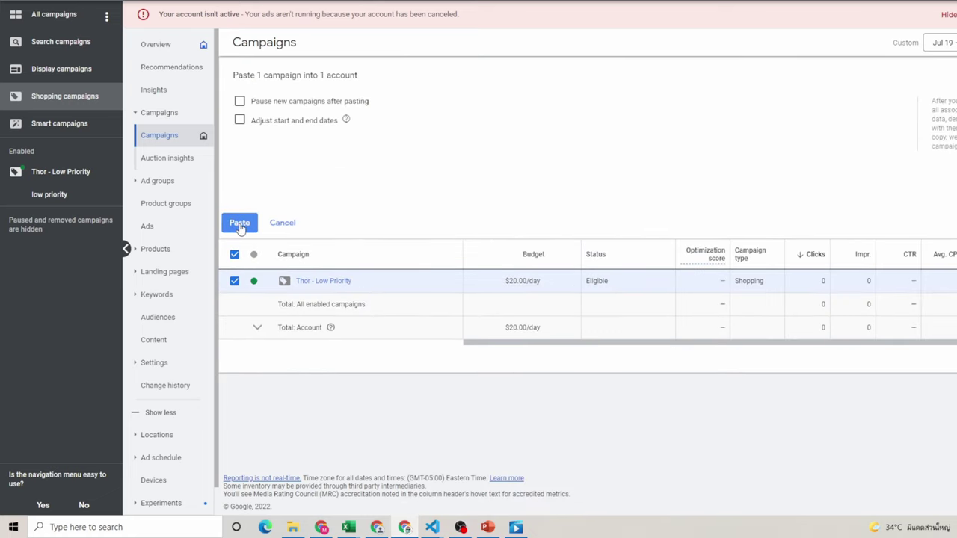
pyautogui.click(240, 224)
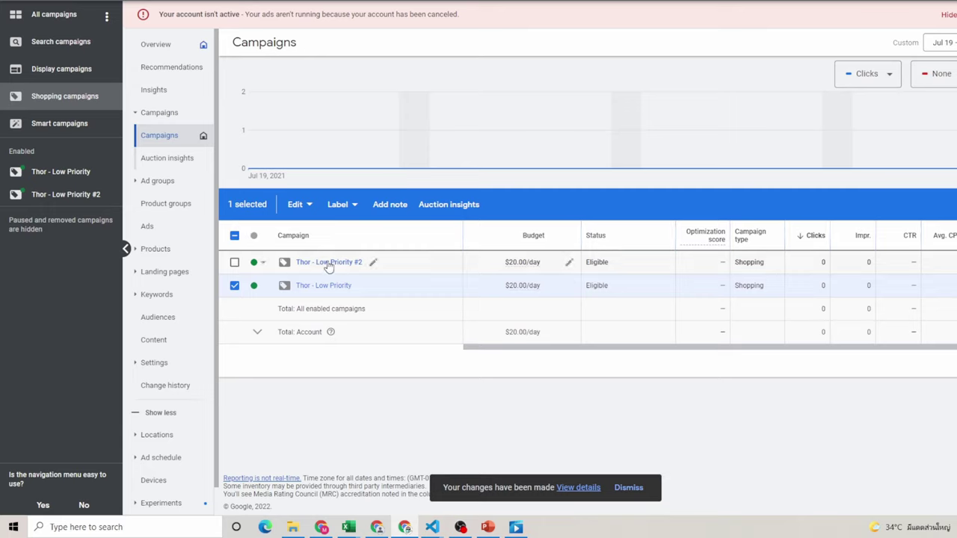
# Rename the copied campaign from Low to 'Thor - medium Priority', dropping the #2, and open it
pyautogui.click(373, 261)
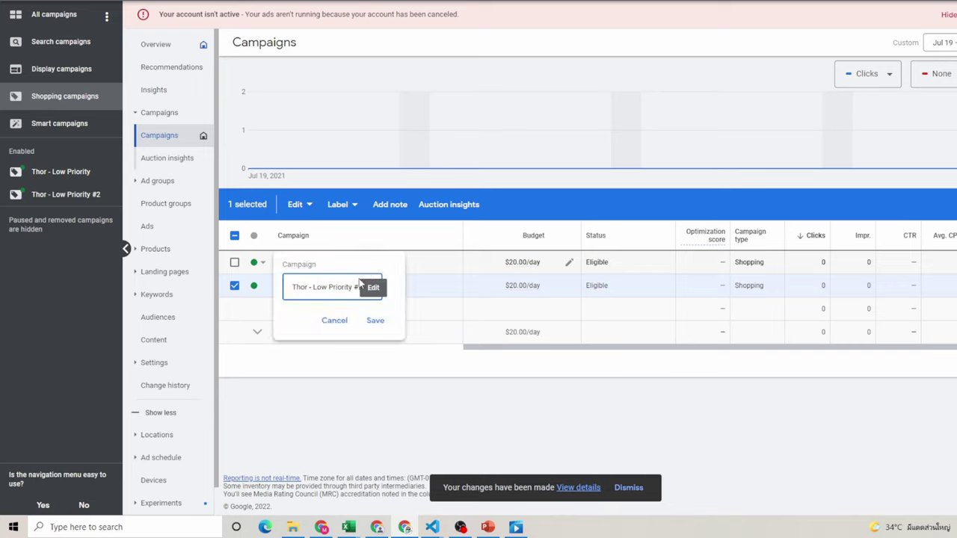
pyautogui.moveTo(313, 286); pyautogui.dragTo(327, 287)
pyautogui.write('medium')
pyautogui.moveTo(367, 288); pyautogui.dragTo(376, 293)
pyautogui.press('BackSpace')
pyautogui.click(375, 322)
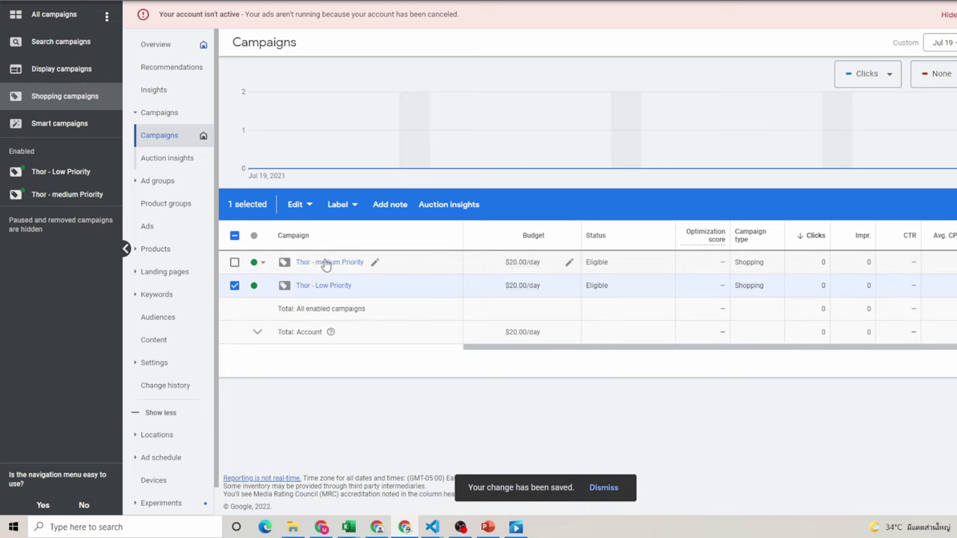
pyautogui.click(329, 264)
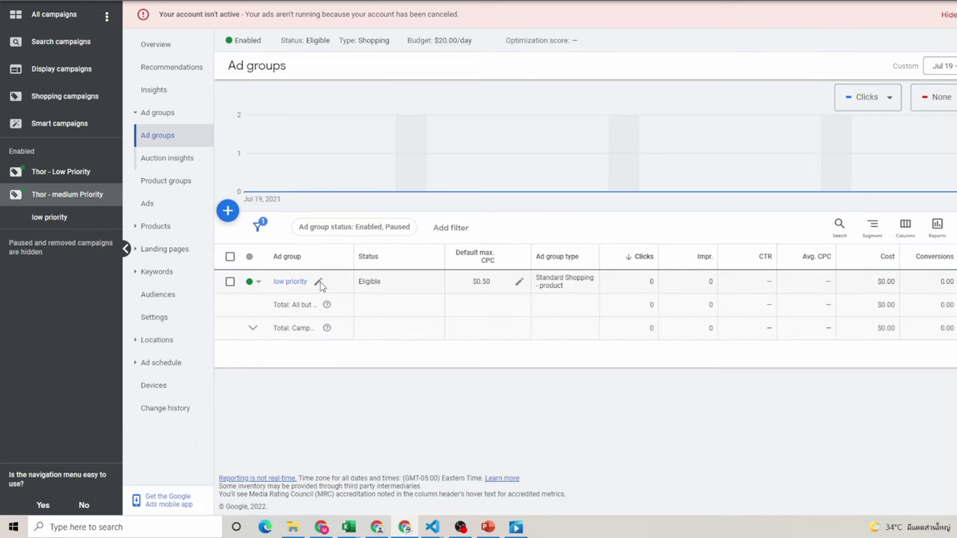
# Rename the low priority ad group to 'medium priority' and show the campaign's negative keywords
pyautogui.click(317, 281)
pyautogui.moveTo(299, 308); pyautogui.dragTo(287, 310)
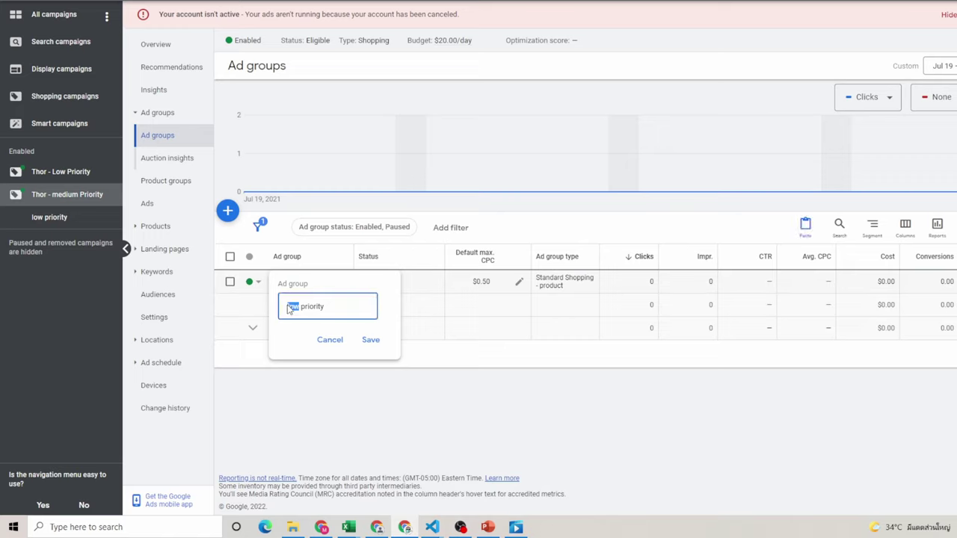
pyautogui.write('medium')
pyautogui.click(370, 340)
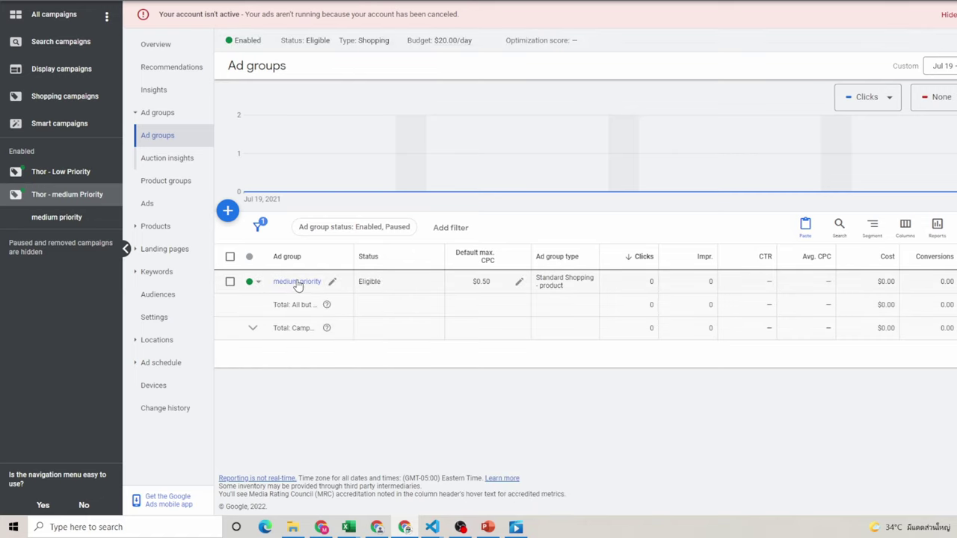
pyautogui.click(157, 272)
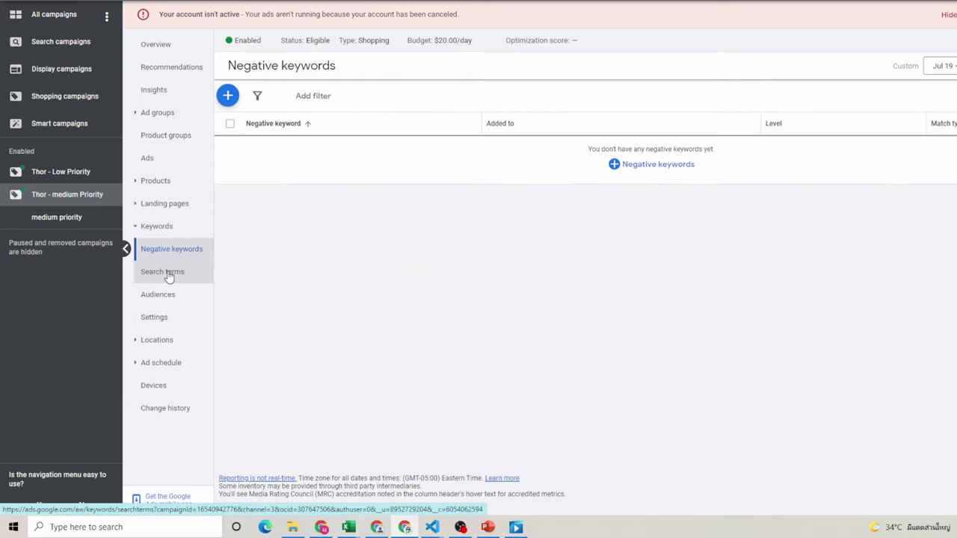
# Start a new negative keyword list and copy the product title from the build.com page
pyautogui.click(228, 97)
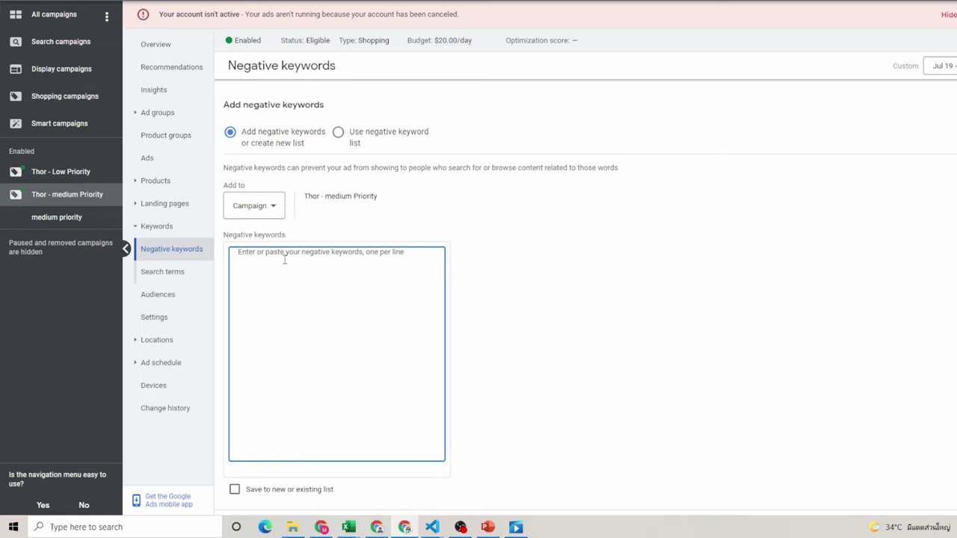
pyautogui.hotkey('alt', 'Tab')
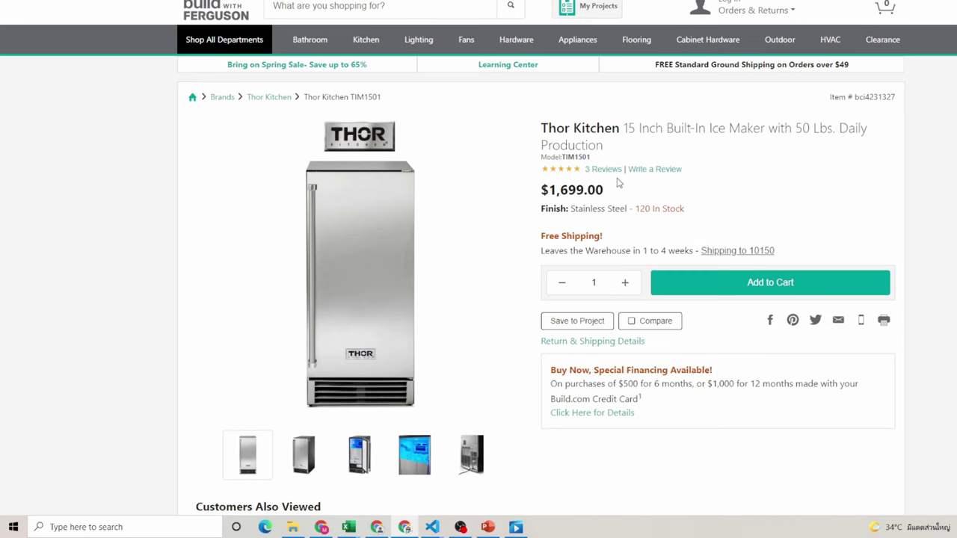
pyautogui.moveTo(603, 146); pyautogui.dragTo(544, 129)
pyautogui.rightClick(544, 129)
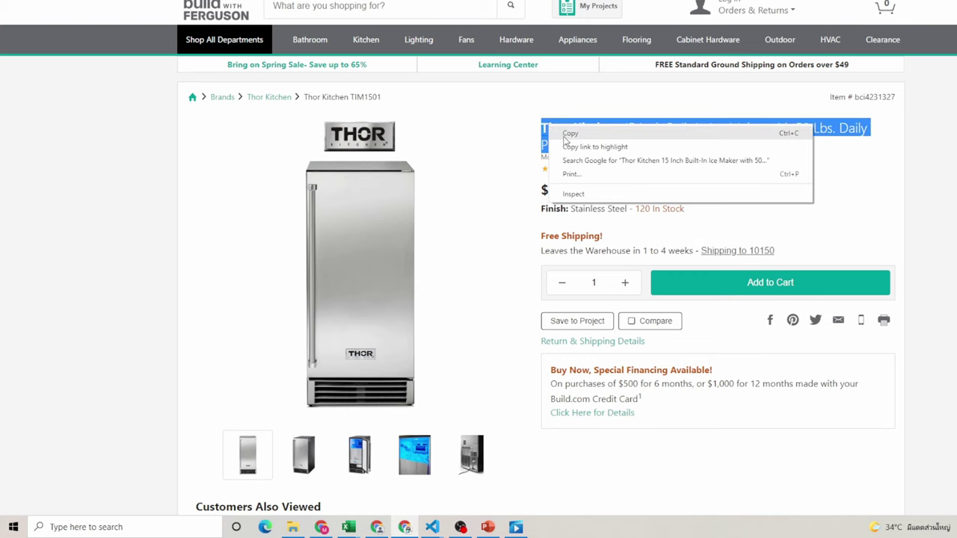
pyautogui.click(561, 132)
pyautogui.hotkey('alt', 'Tab')
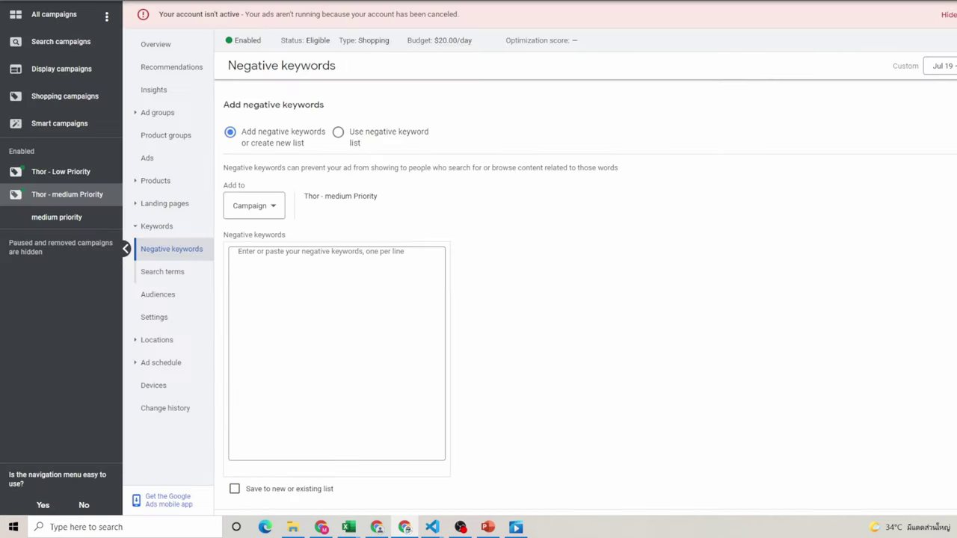
# Paste the title and trim it to the quoted keyword "15 Inch Built-In Ice Maker with 50 Lbs"
pyautogui.rightClick(266, 259)
pyautogui.click(308, 362)
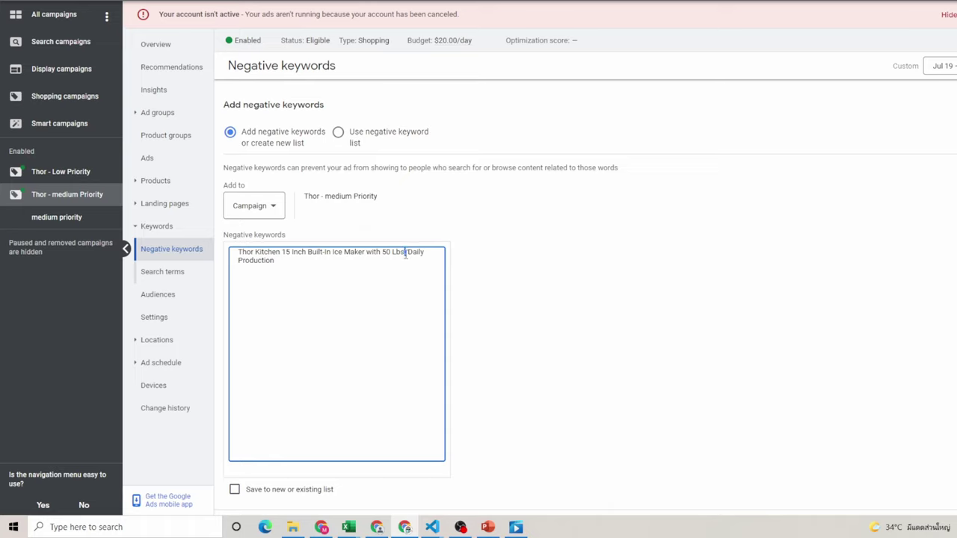
pyautogui.press('BackSpace')
pyautogui.moveTo(406, 254); pyautogui.dragTo(412, 260)
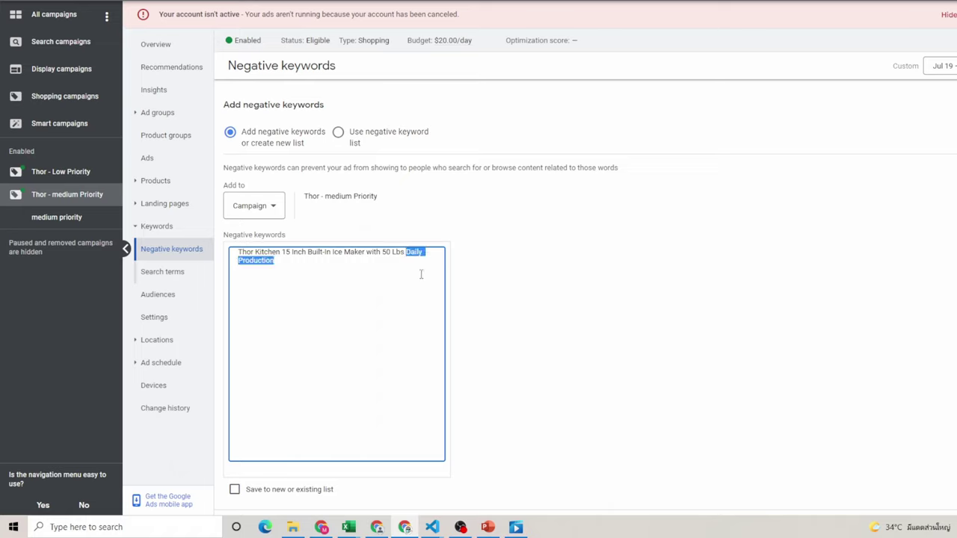
pyautogui.press('BackSpace')
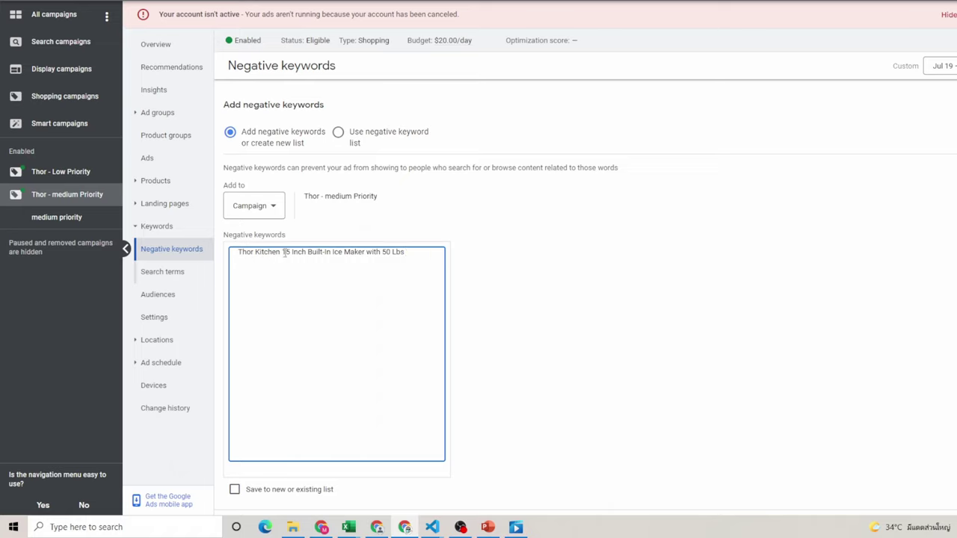
pyautogui.moveTo(284, 252); pyautogui.dragTo(237, 253)
pyautogui.press('BackSpace')
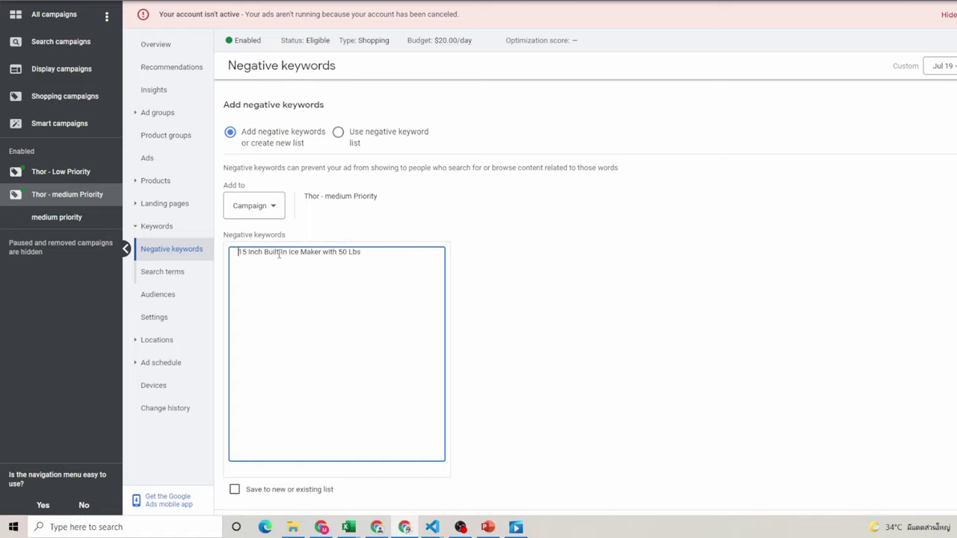
pyautogui.write('"')
pyautogui.click(373, 254)
pyautogui.write('"')
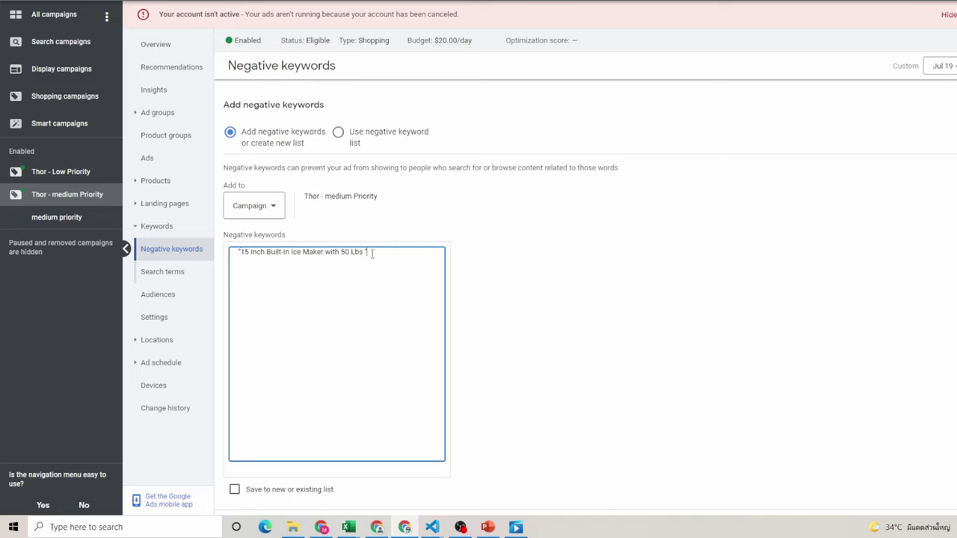
pyautogui.click(366, 263)
pyautogui.press('BackSpace')
# Copy model number TIM1501 from build.com, add it as a quoted keyword, and save both
pyautogui.hotkey('alt', 'Tab')
pyautogui.moveTo(590, 157); pyautogui.dragTo(562, 156)
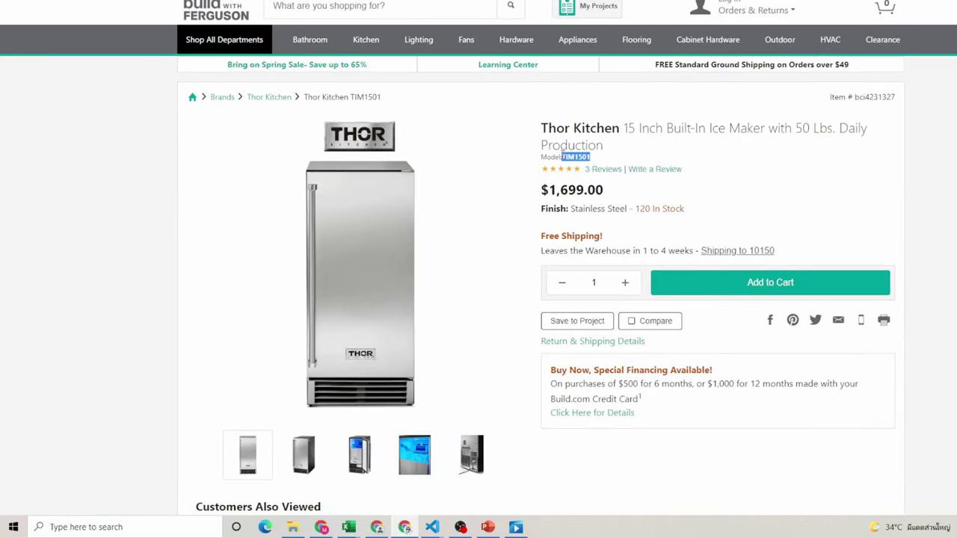
pyautogui.rightClick(574, 158)
pyautogui.click(591, 165)
pyautogui.hotkey('alt', 'Tab')
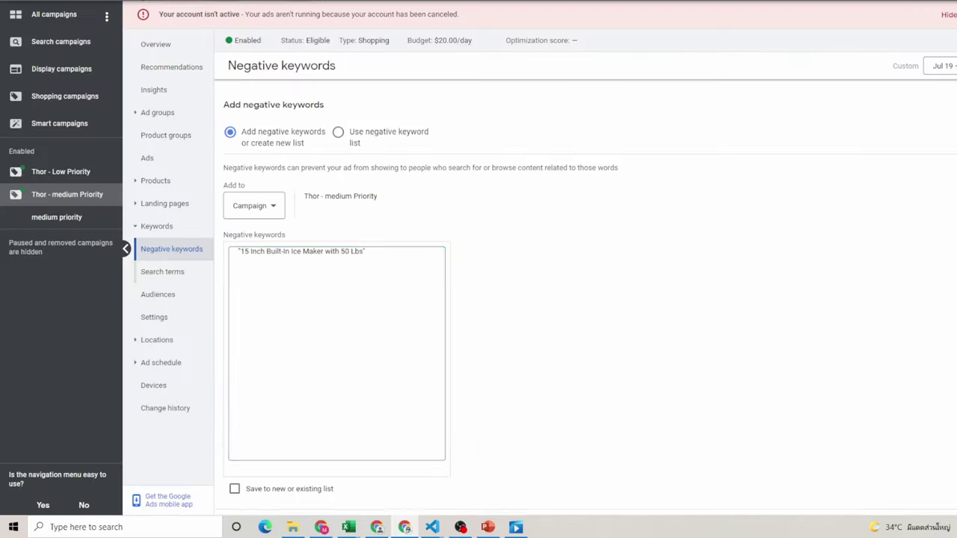
pyautogui.click(364, 305)
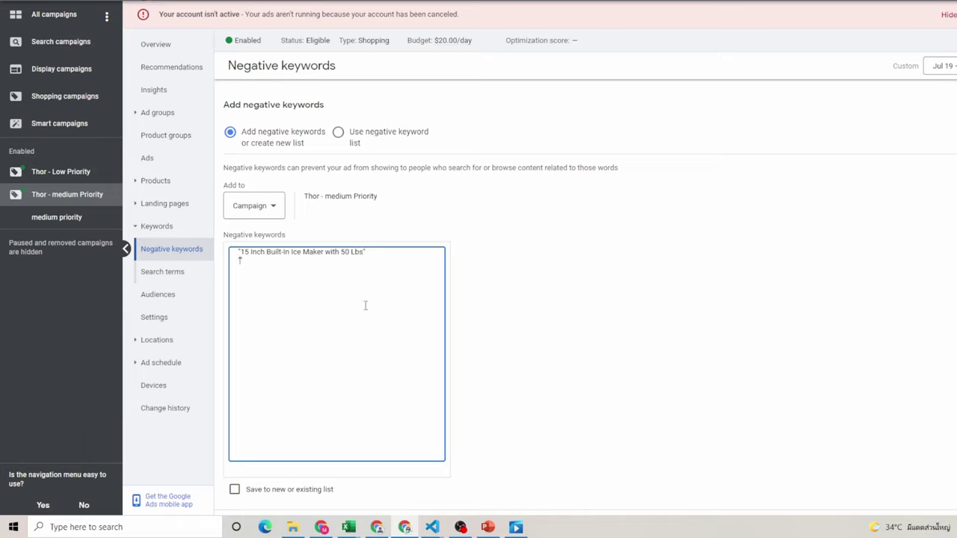
pyautogui.write('"')
pyautogui.hotkey('ctrl', 'v')
pyautogui.write('"')
pyautogui.write('"')
pyautogui.scroll(-1, 524, 350)
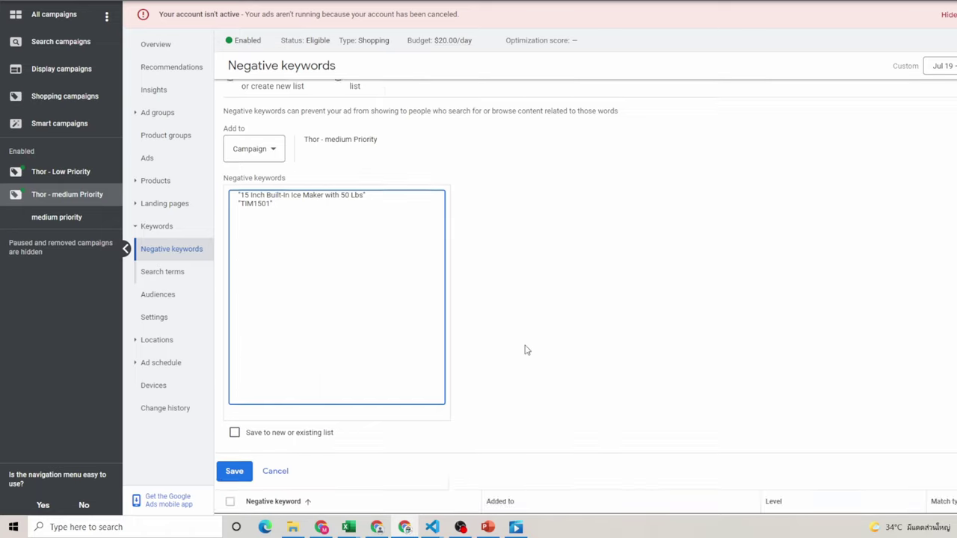
pyautogui.scroll(-2, 525, 349)
pyautogui.click(233, 377)
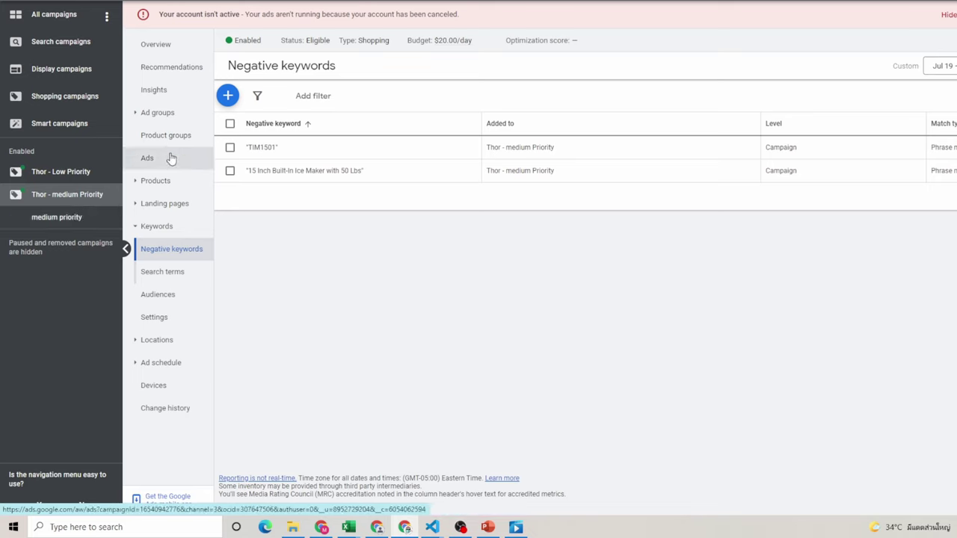
# Change Thor - medium Priority's campaign priority setting from Low to Medium
pyautogui.click(167, 321)
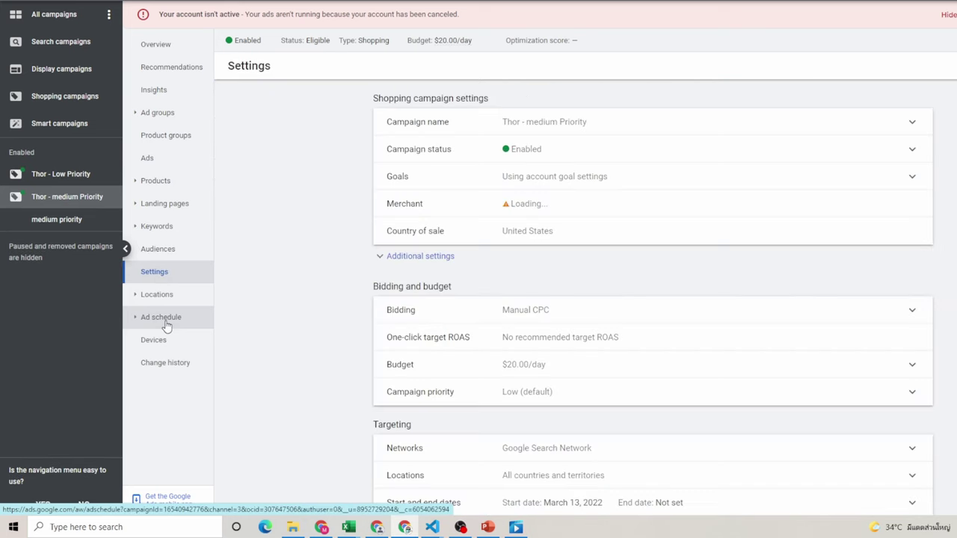
pyautogui.scroll(-1, 694, 258)
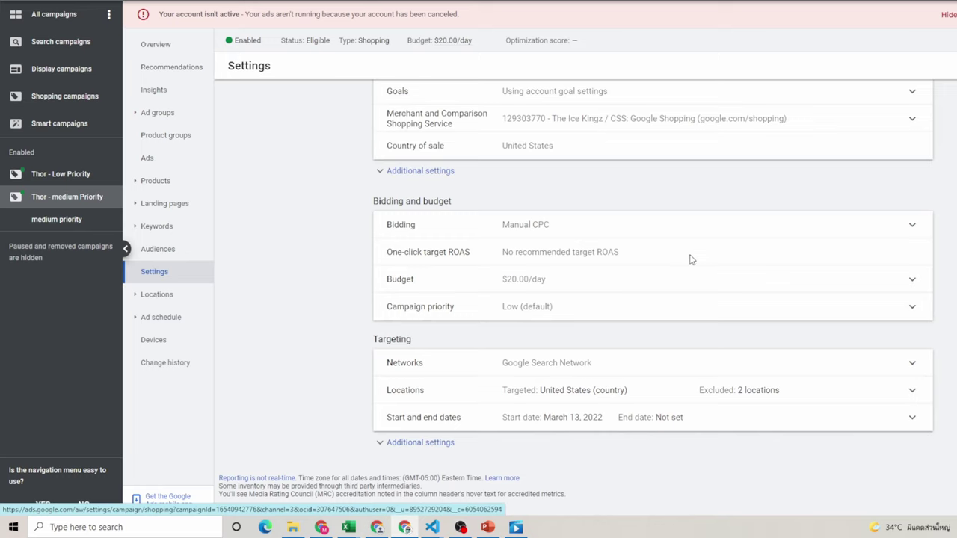
pyautogui.click(605, 308)
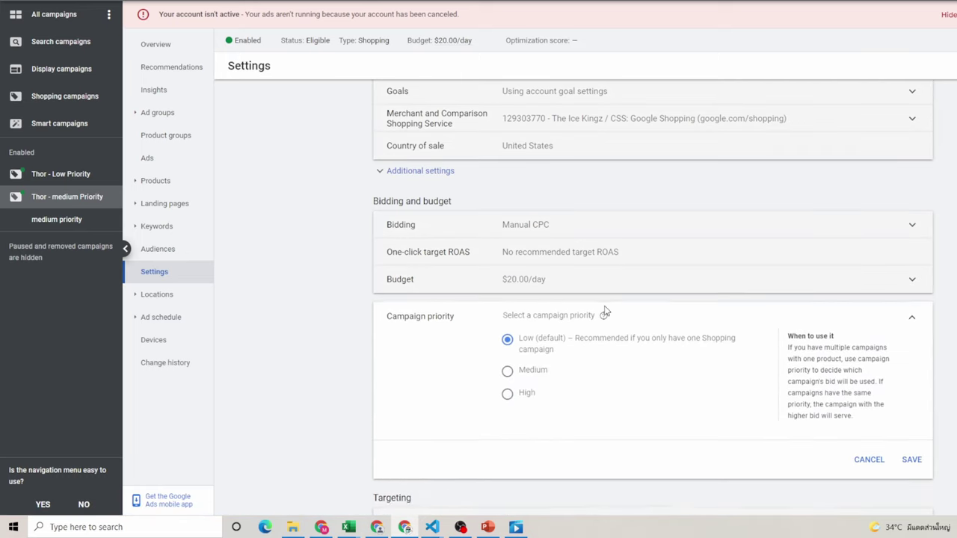
pyautogui.click(508, 374)
pyautogui.click(912, 461)
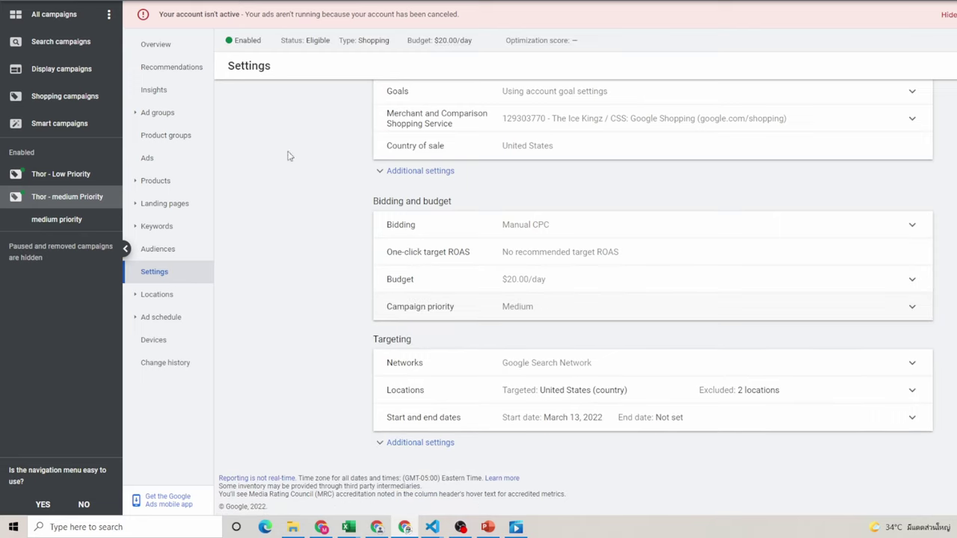
# Lower the medium priority ad group's All products max CPC from $0.50 to $0.40
pyautogui.click(74, 219)
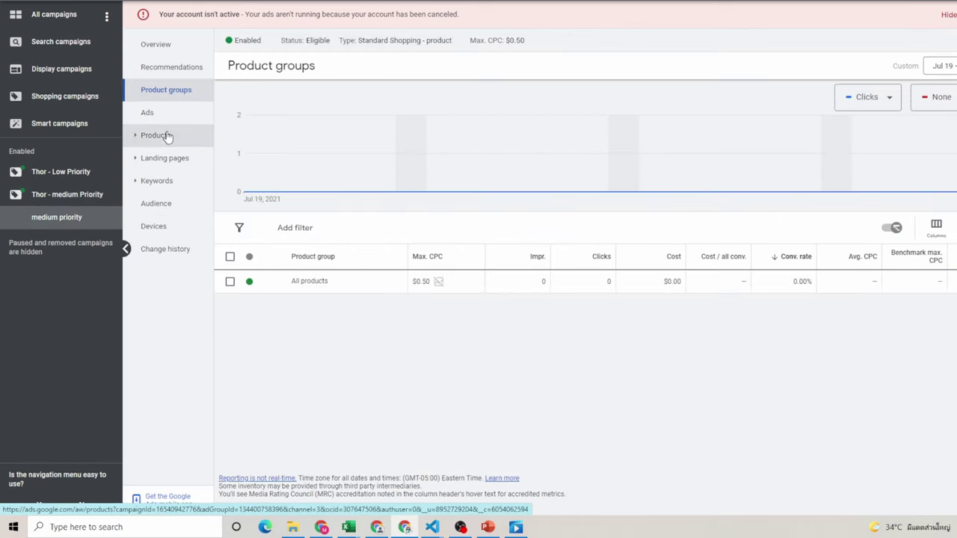
pyautogui.click(458, 283)
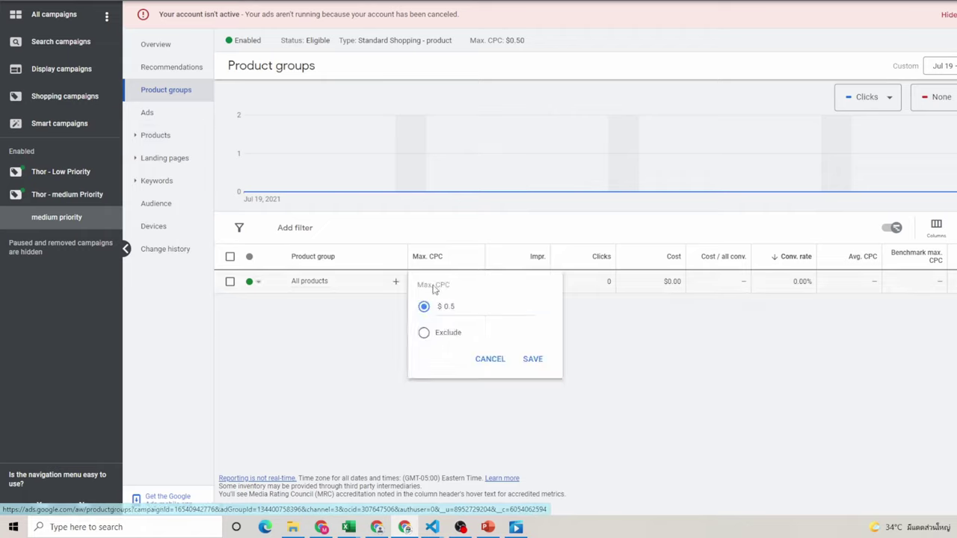
pyautogui.click(452, 306)
pyautogui.moveTo(449, 307); pyautogui.dragTo(457, 306)
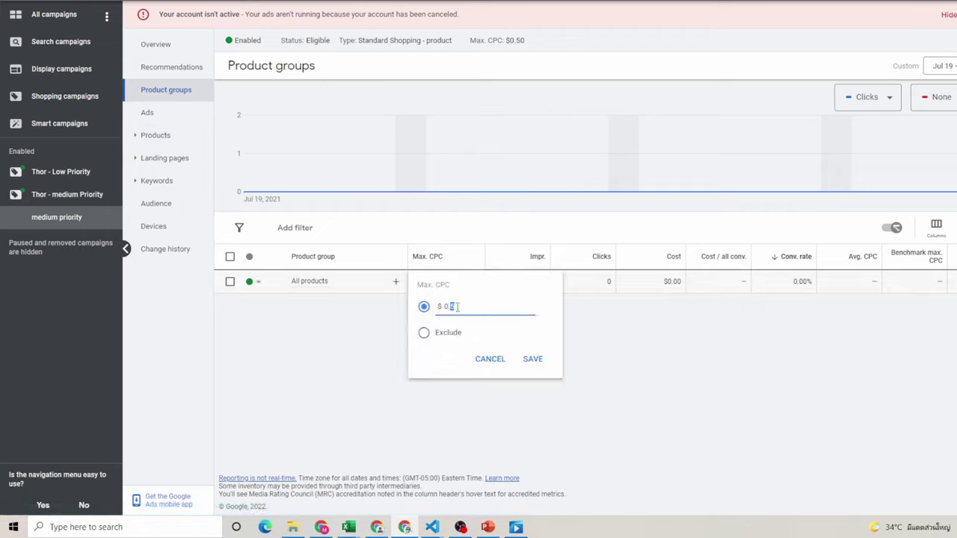
pyautogui.write('.4')
pyautogui.click(532, 364)
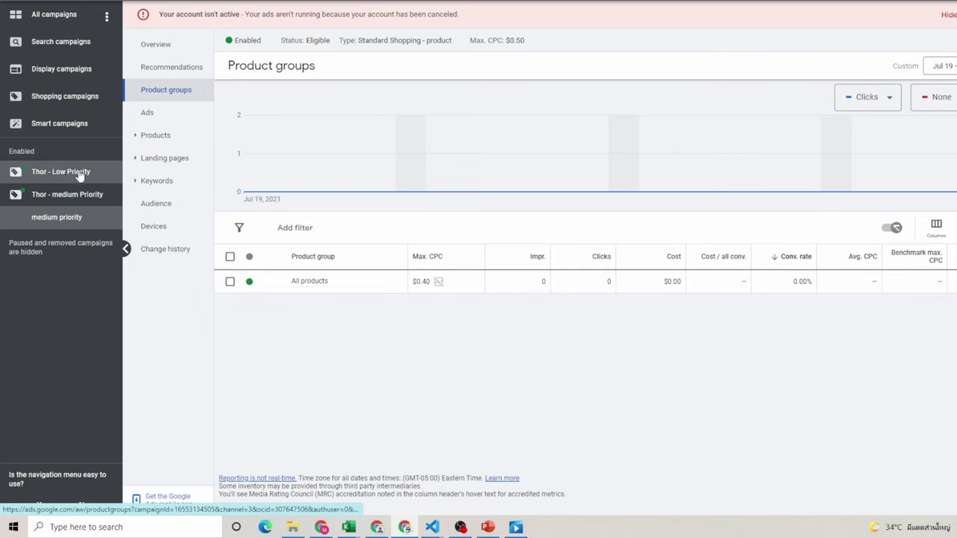
# Copy Thor - medium Priority from the campaigns list and paste it into the account
pyautogui.click(66, 98)
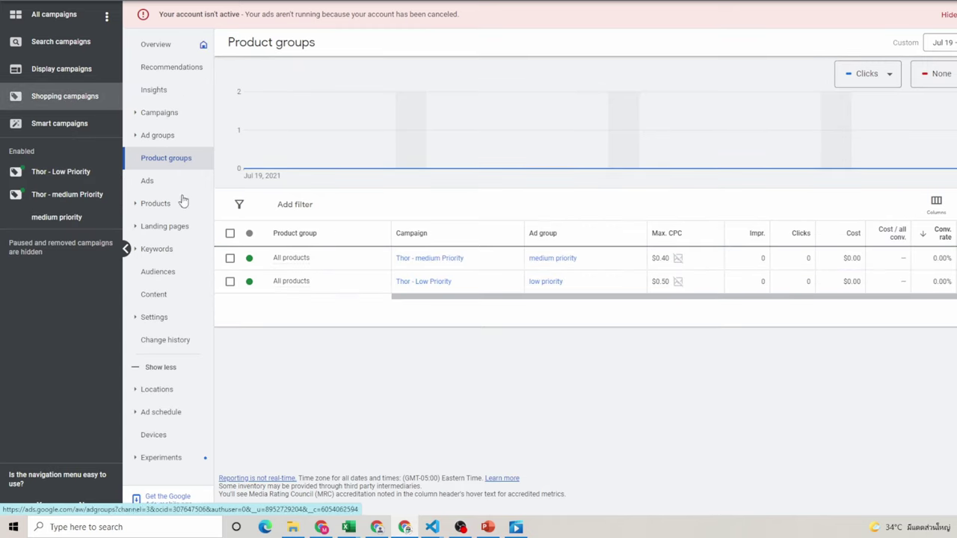
pyautogui.click(229, 259)
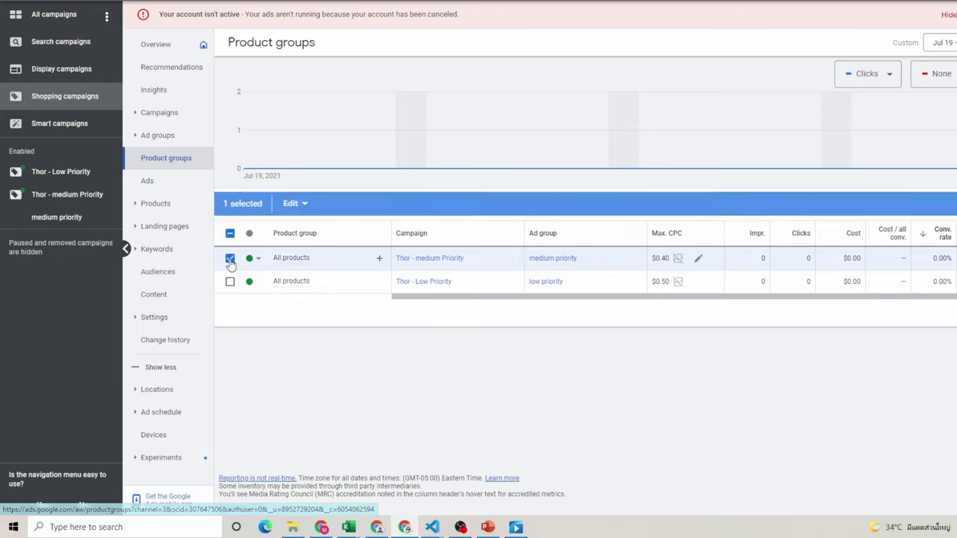
pyautogui.click(307, 209)
pyautogui.click(306, 210)
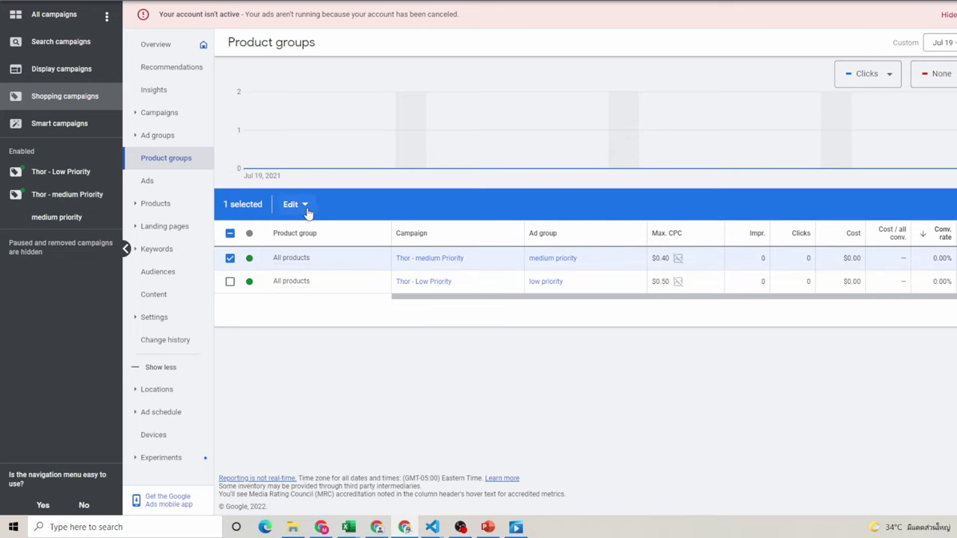
pyautogui.click(146, 113)
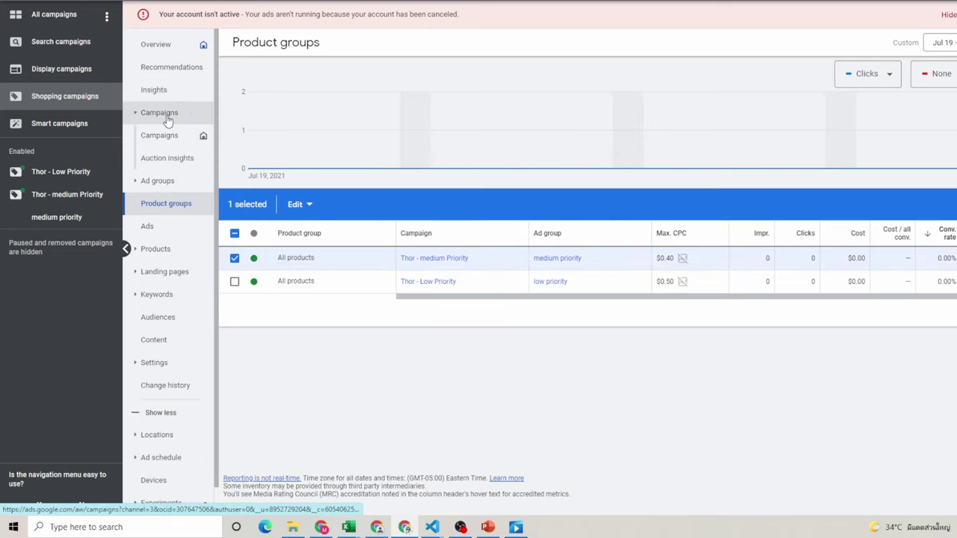
pyautogui.click(163, 136)
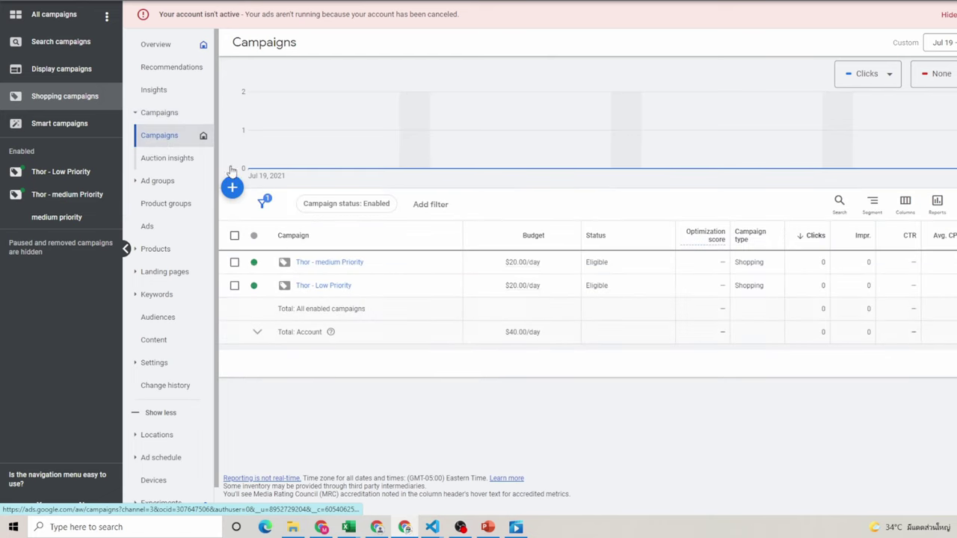
pyautogui.click(234, 262)
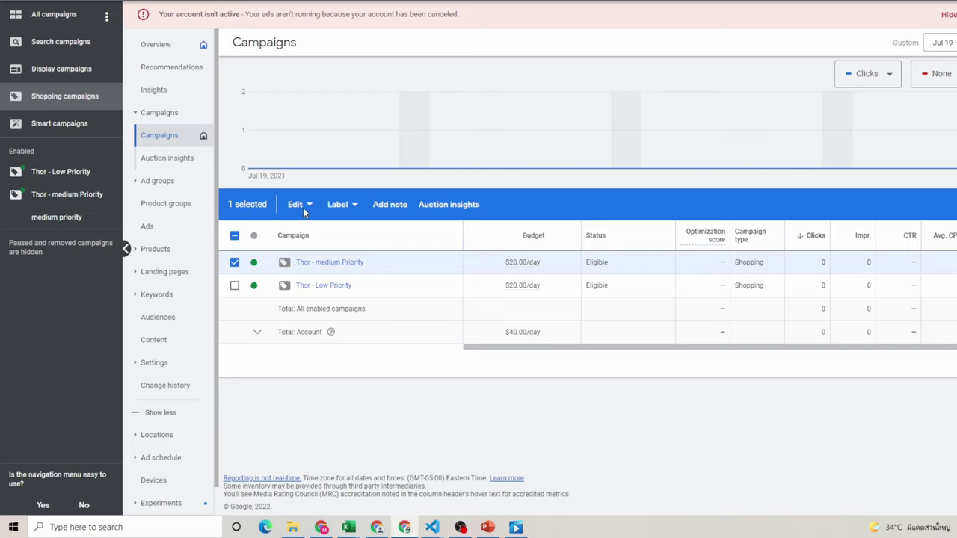
pyautogui.click(308, 206)
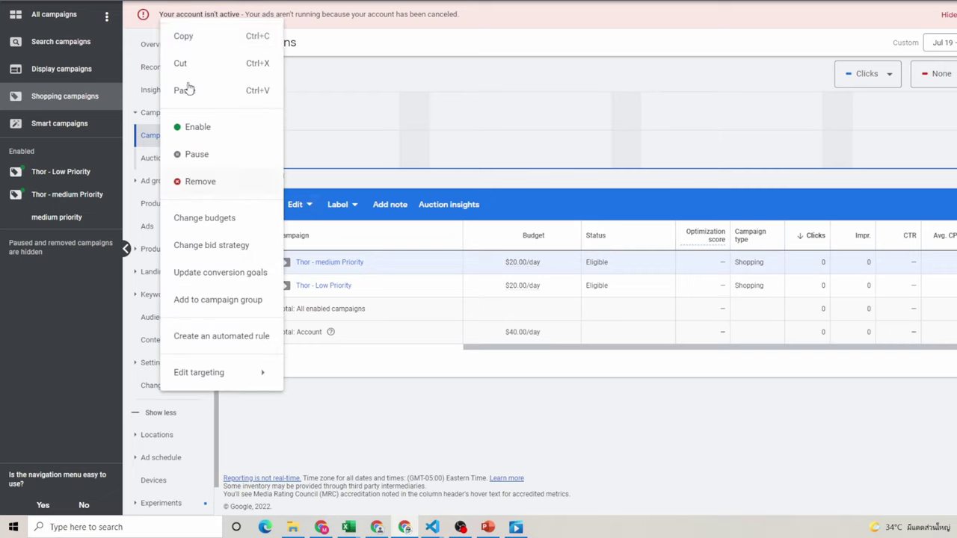
pyautogui.click(183, 37)
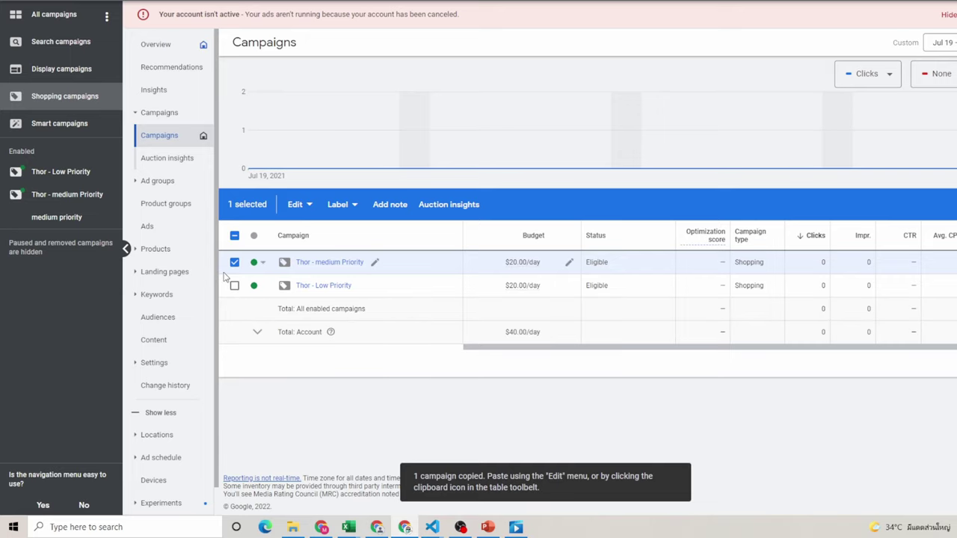
pyautogui.hotkey('ctrl', 'v')
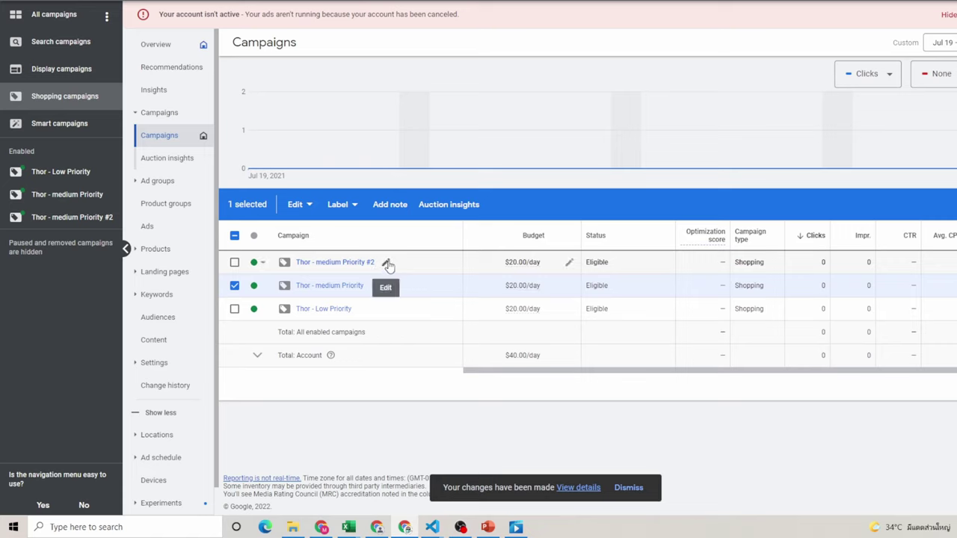
# Rename Thor - medium Priority #2 to 'Thor - high Priority'
pyautogui.click(388, 264)
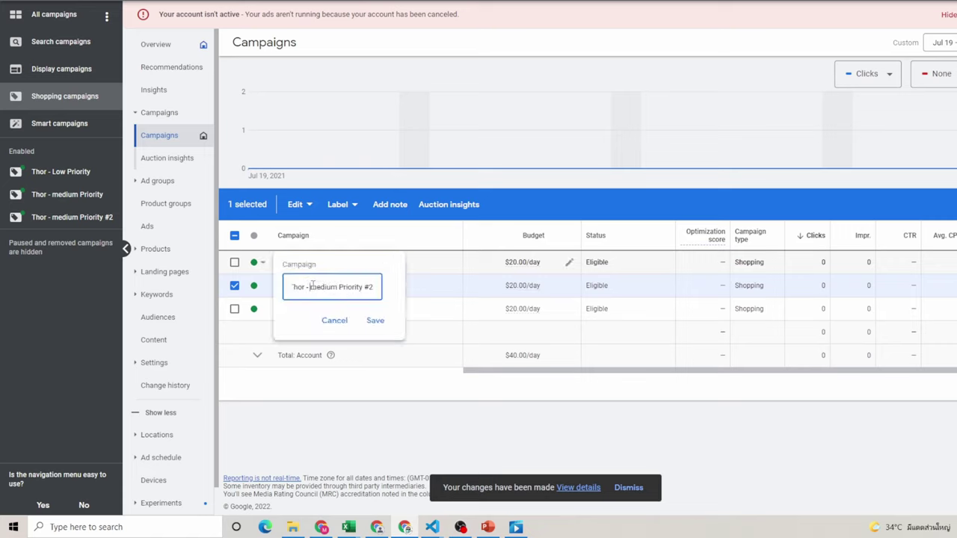
pyautogui.moveTo(311, 286); pyautogui.dragTo(338, 289)
pyautogui.write('high')
pyautogui.doubleClick(359, 286)
pyautogui.press('BackSpace')
pyautogui.click(375, 321)
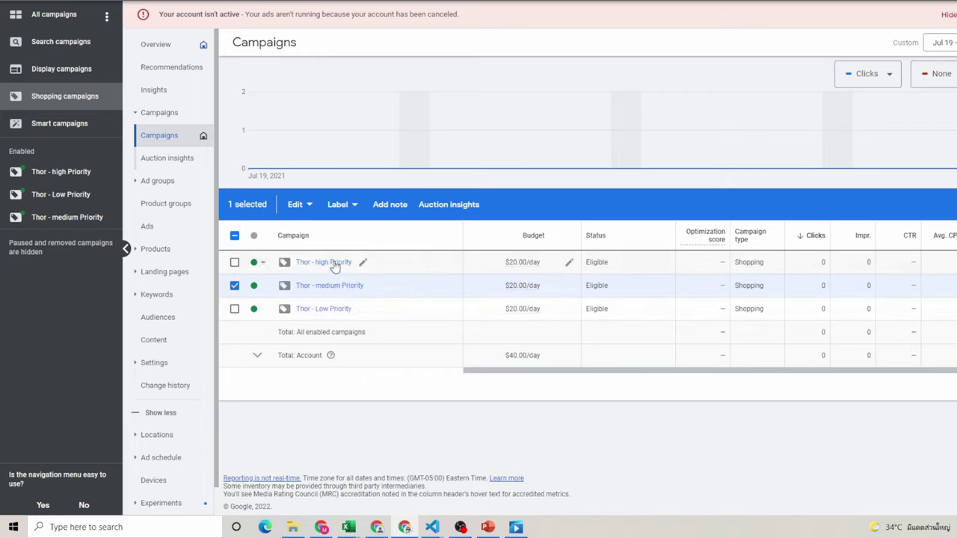
# Rename the new campaign's ad group from medium priority to 'high priority'
pyautogui.click(334, 264)
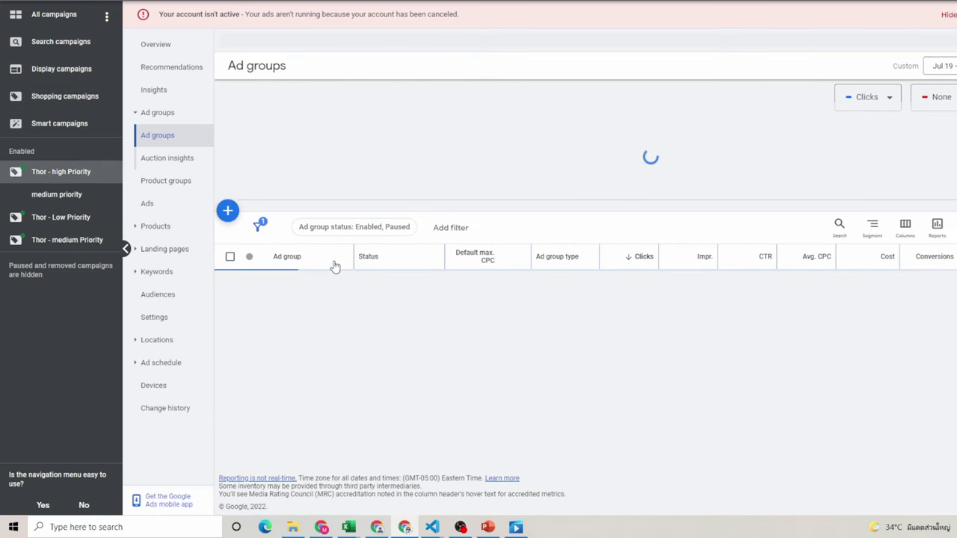
pyautogui.click(331, 281)
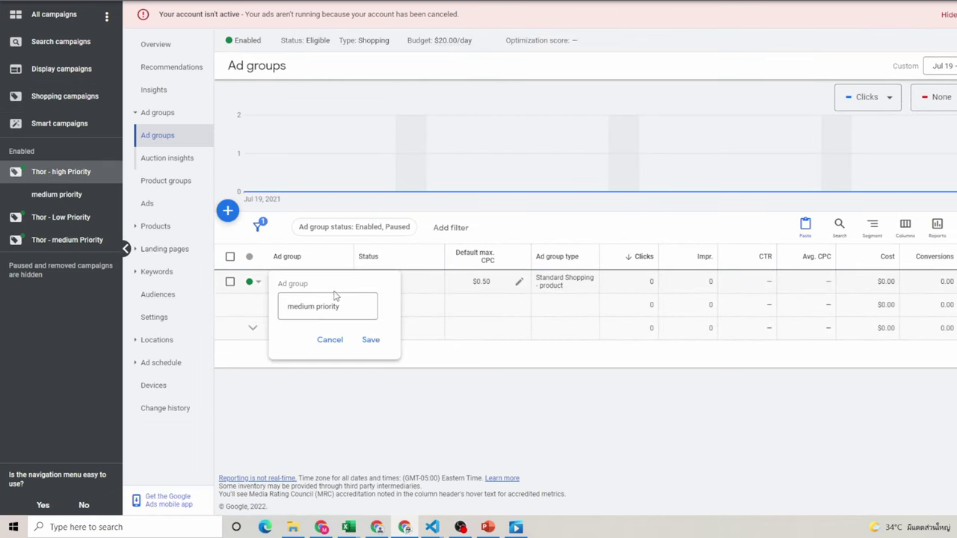
pyautogui.moveTo(312, 306); pyautogui.dragTo(284, 304)
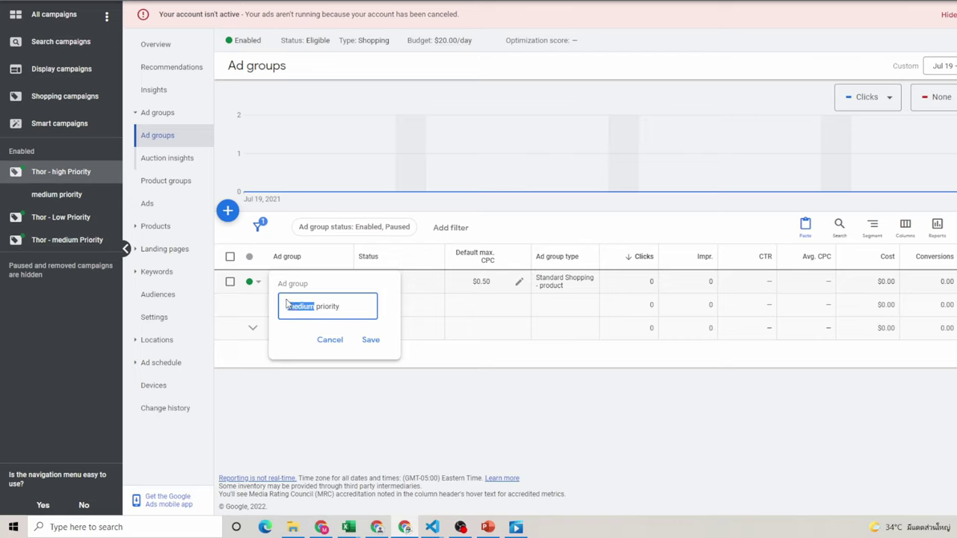
pyautogui.write('high')
pyautogui.click(373, 344)
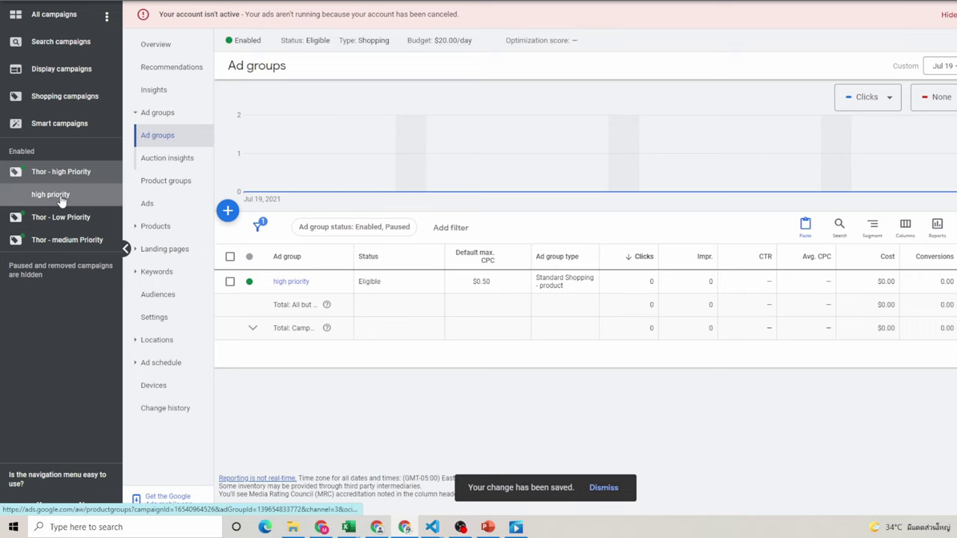
# Set the high priority ad group's All products bid to $0.30
pyautogui.click(61, 198)
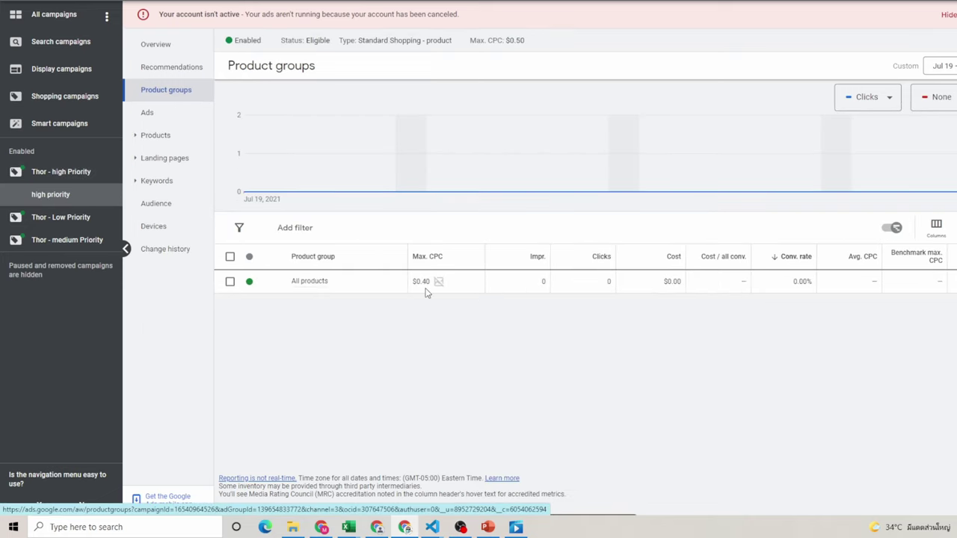
pyautogui.click(457, 283)
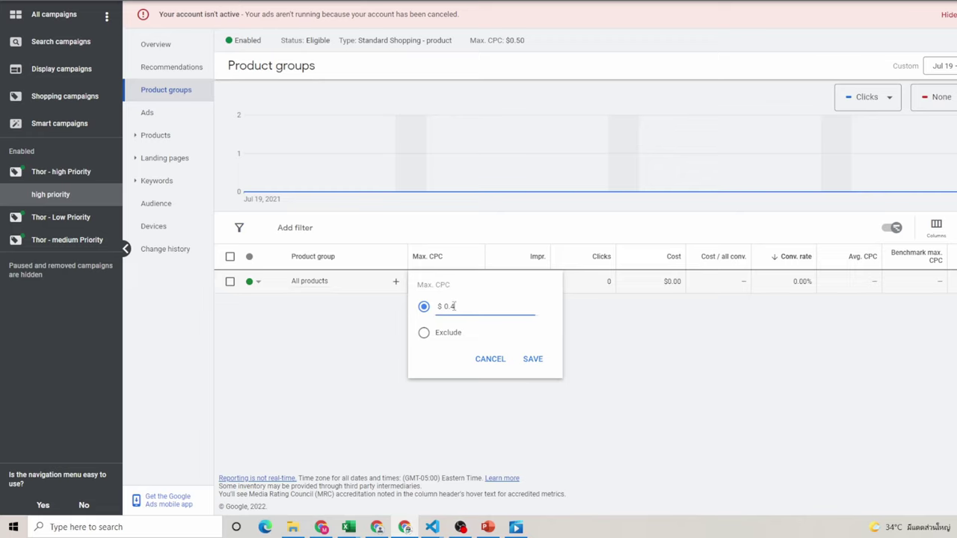
pyautogui.moveTo(452, 306); pyautogui.dragTo(457, 306)
pyautogui.write('3')
pyautogui.click(528, 360)
# Change the high priority ad group's default max CPC to $0.01
pyautogui.click(533, 40)
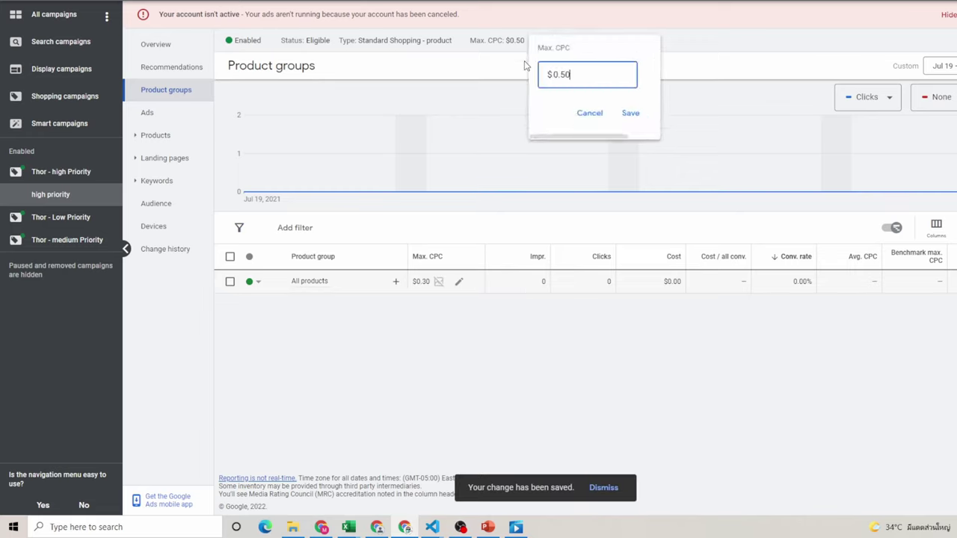
pyautogui.moveTo(558, 75); pyautogui.dragTo(573, 75)
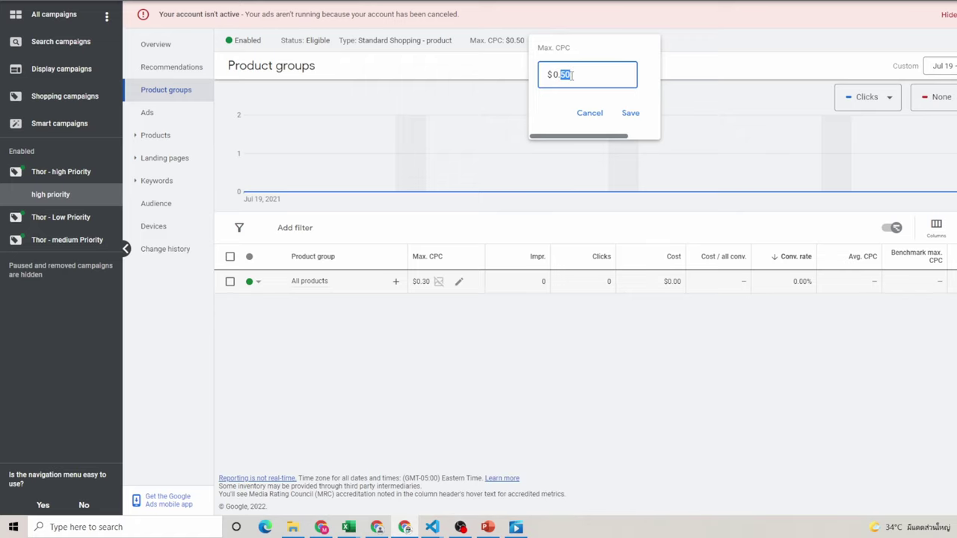
pyautogui.write('01')
pyautogui.click(630, 116)
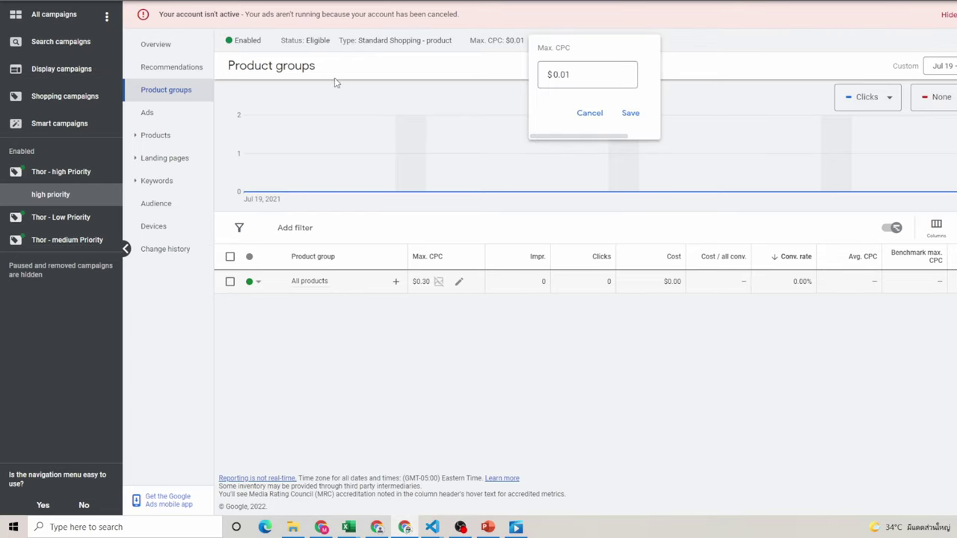
pyautogui.click(632, 114)
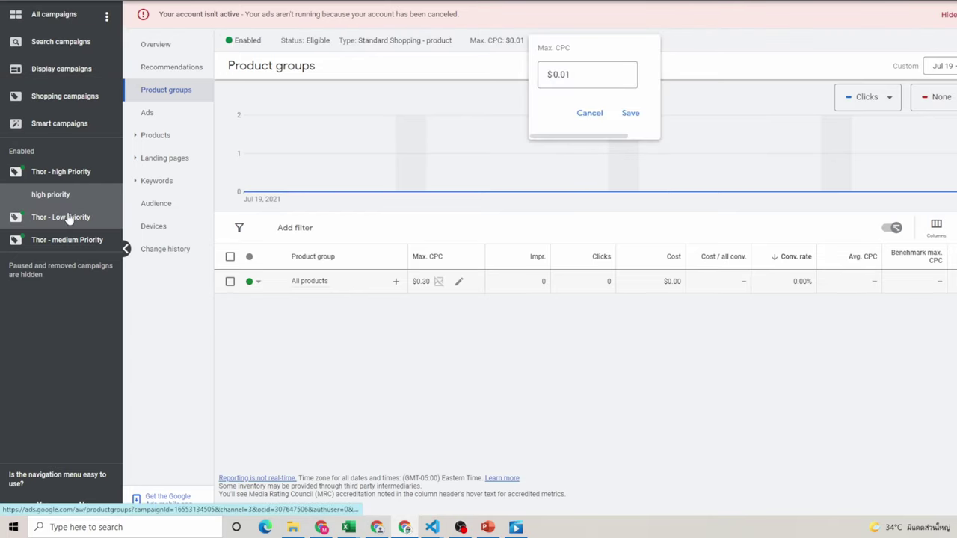
pyautogui.click(589, 114)
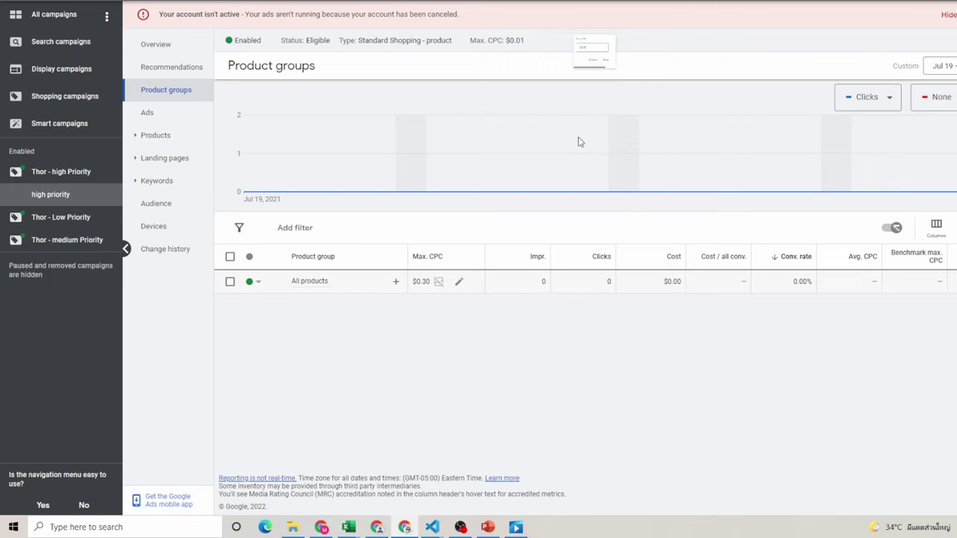
# Save the low priority ad group's product group bid at $0.50 in Thor - Low Priority
pyautogui.click(59, 219)
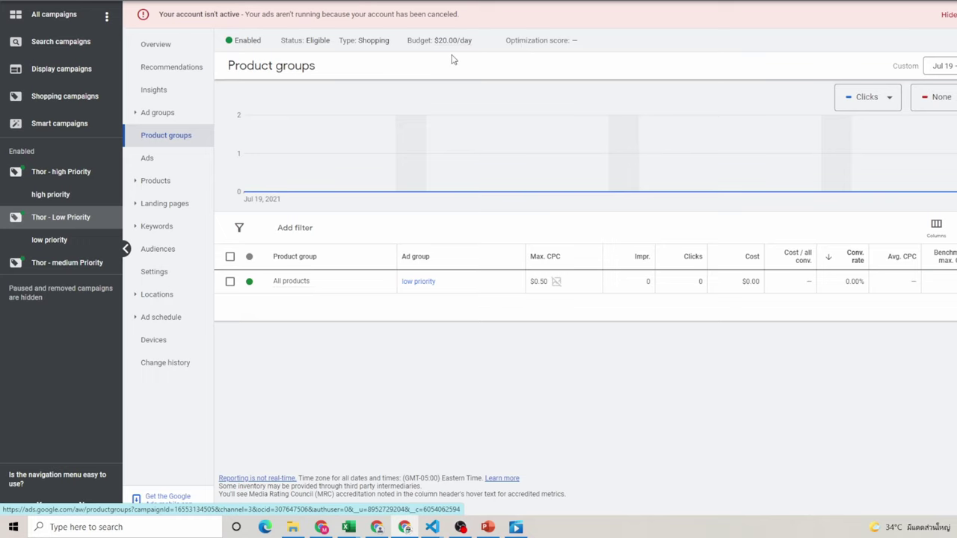
pyautogui.click(27, 240)
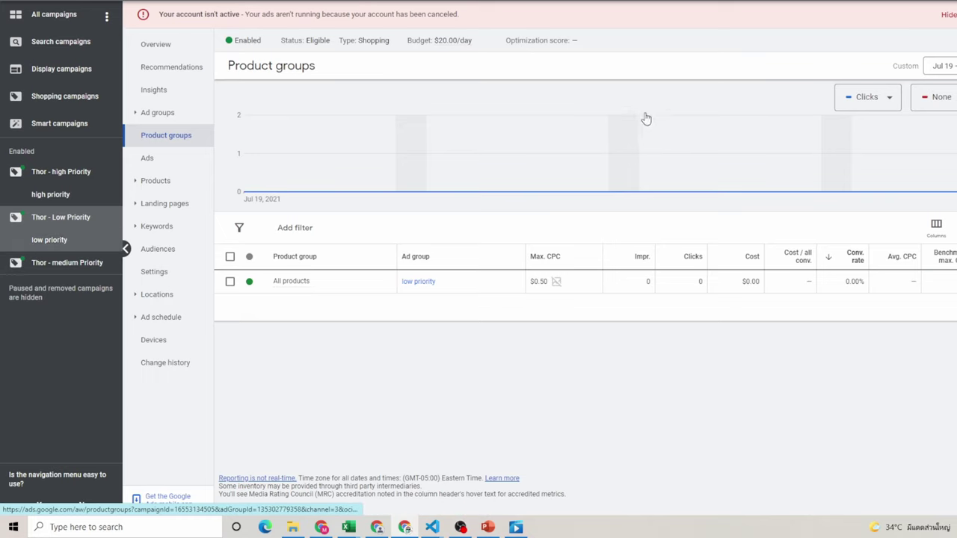
pyautogui.click(533, 42)
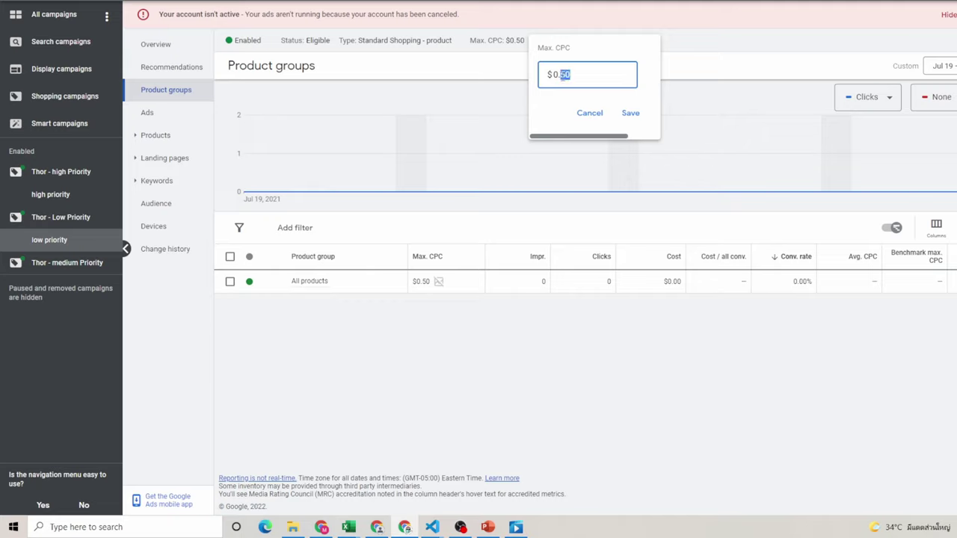
pyautogui.click(630, 113)
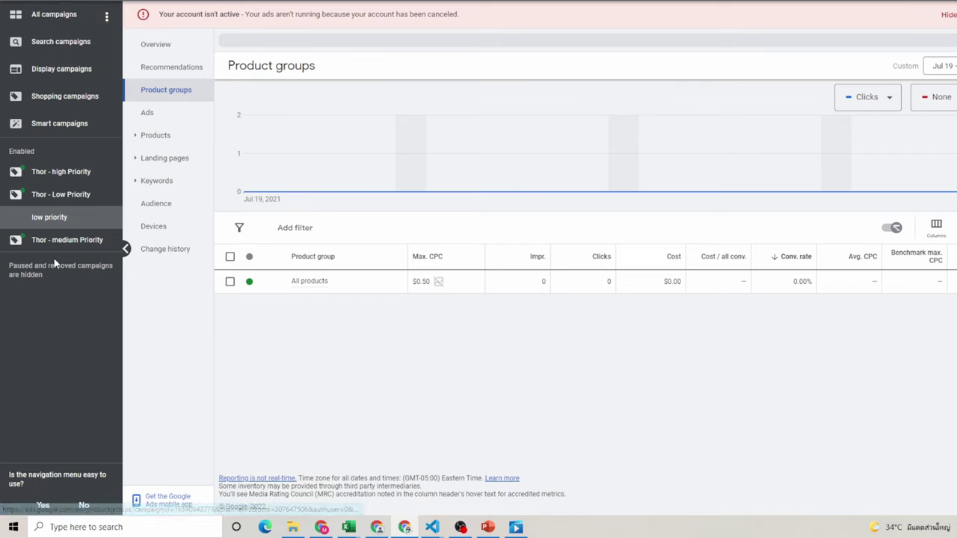
# Lower the medium priority ad group's default max CPC to $0.01
pyautogui.click(78, 241)
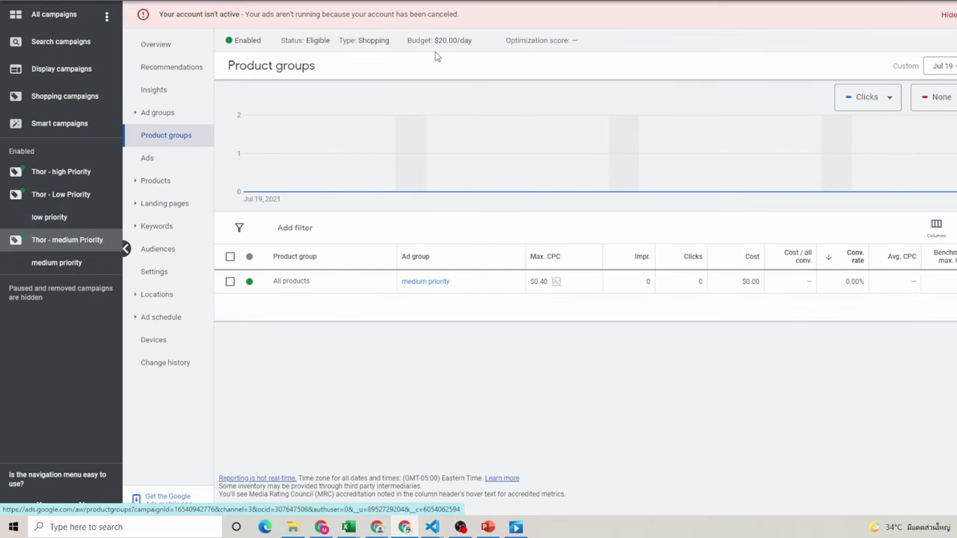
pyautogui.click(69, 262)
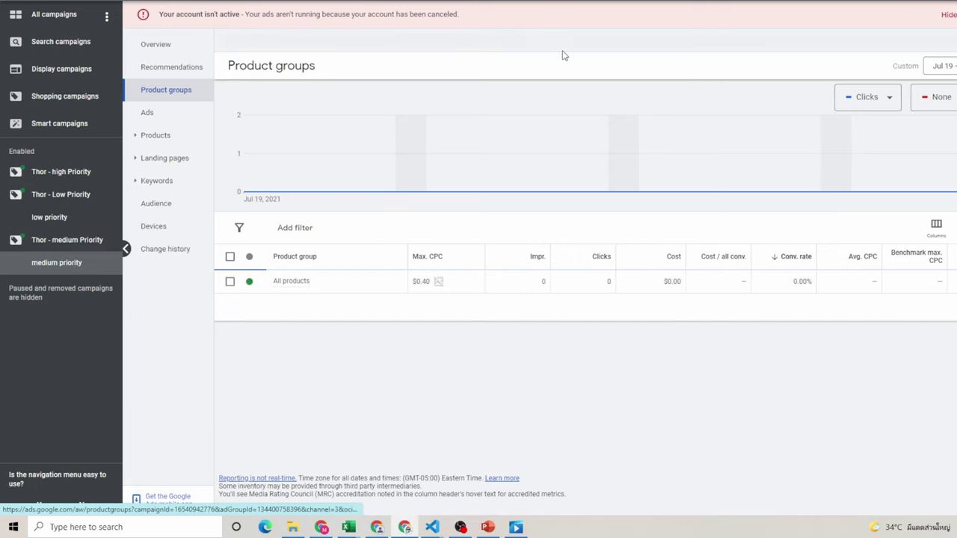
pyautogui.click(532, 42)
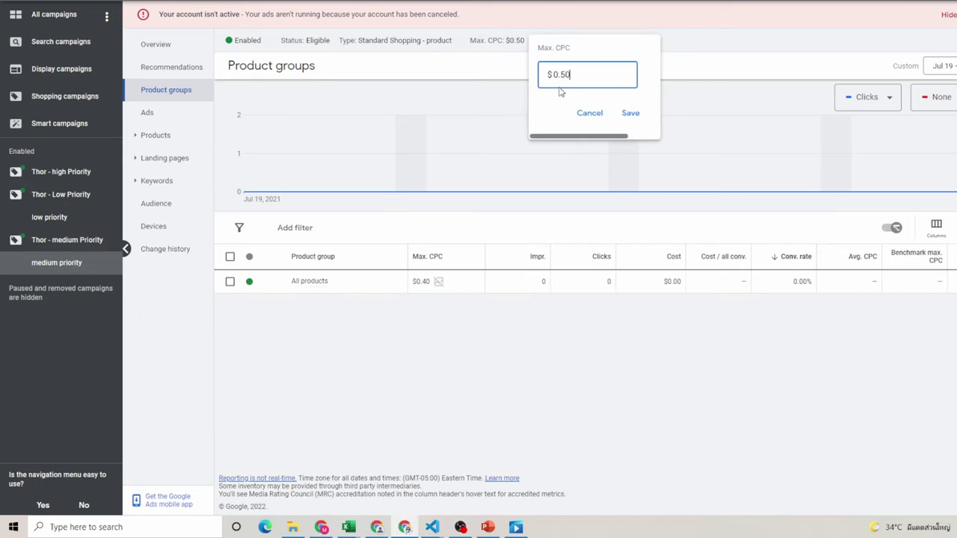
pyautogui.moveTo(571, 75); pyautogui.dragTo(556, 75)
pyautogui.write('0')
pyautogui.click(632, 116)
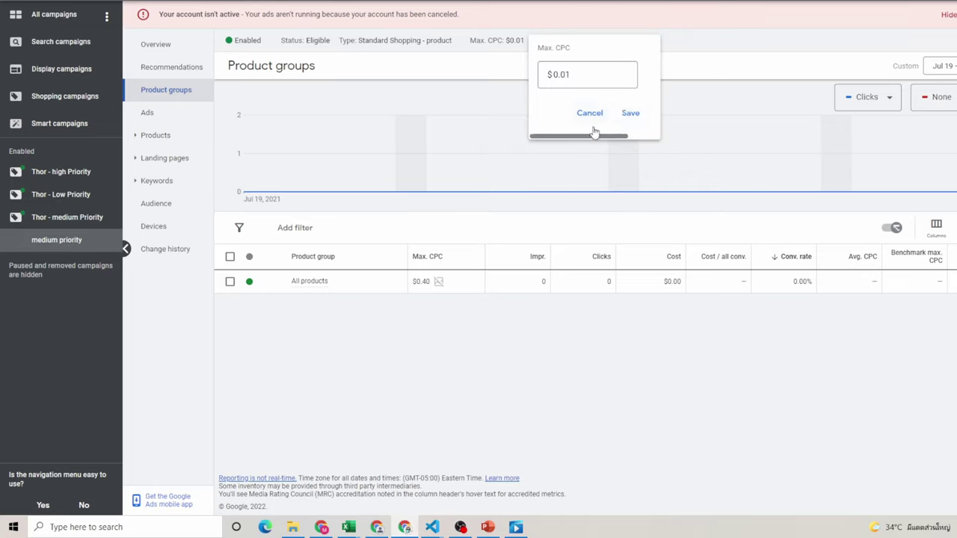
# Change Thor - high Priority's campaign priority from Medium to High and save it
pyautogui.click(69, 173)
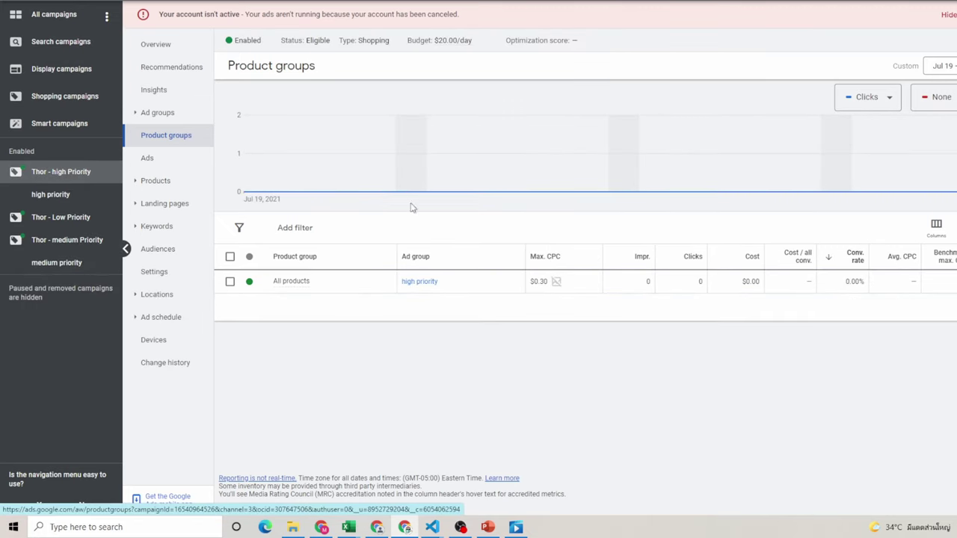
pyautogui.click(157, 272)
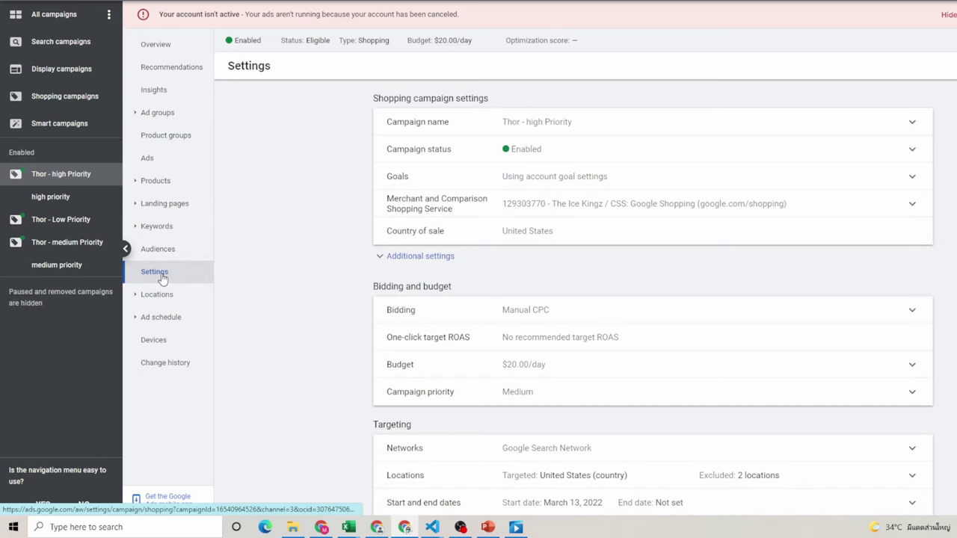
pyautogui.click(618, 396)
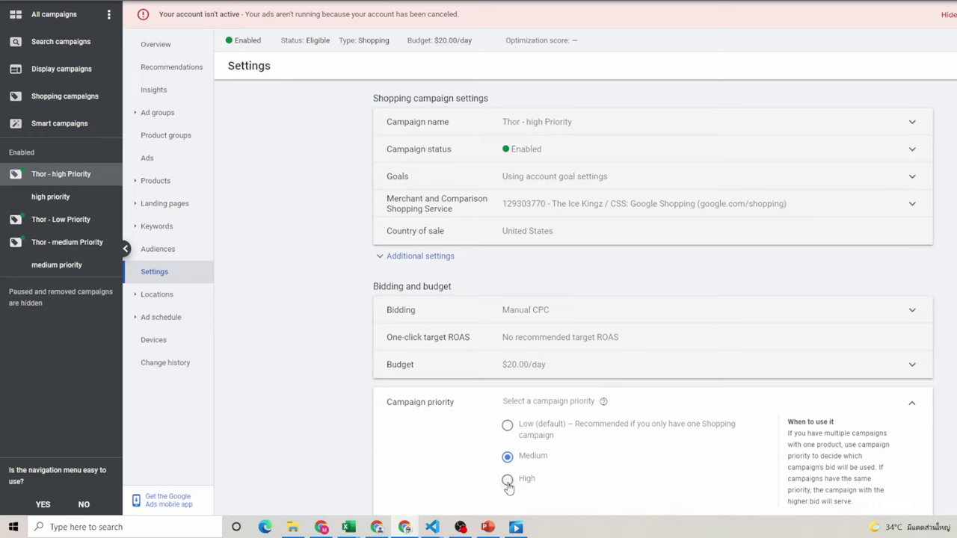
pyautogui.click(507, 479)
pyautogui.scroll(-2, 817, 253)
pyautogui.click(910, 434)
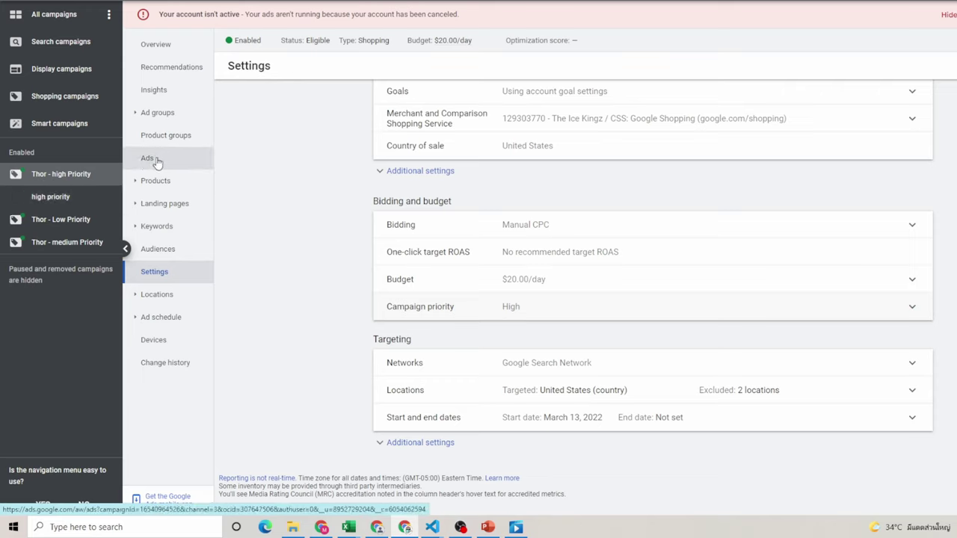
# Add 'thor' as a campaign-level negative keyword for Thor - high Priority
pyautogui.click(168, 231)
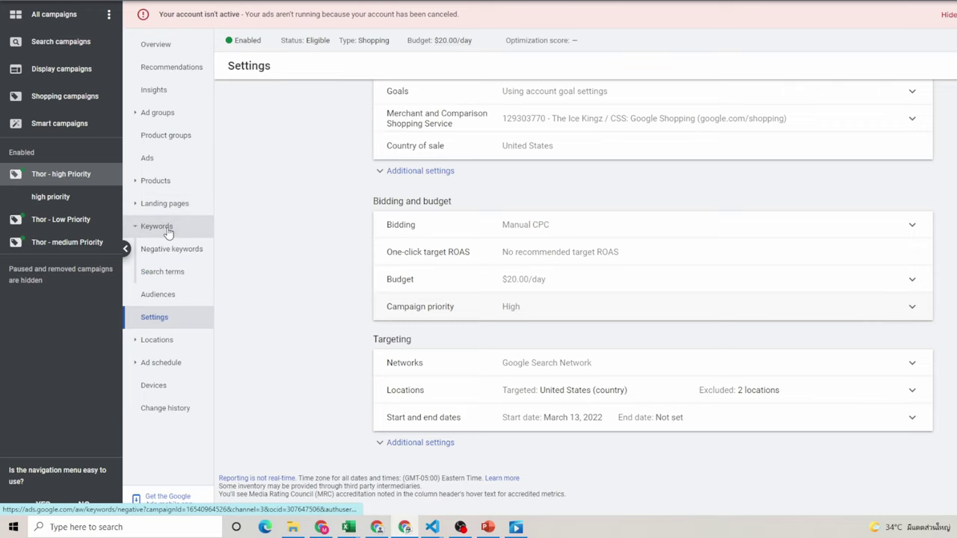
pyautogui.click(168, 238)
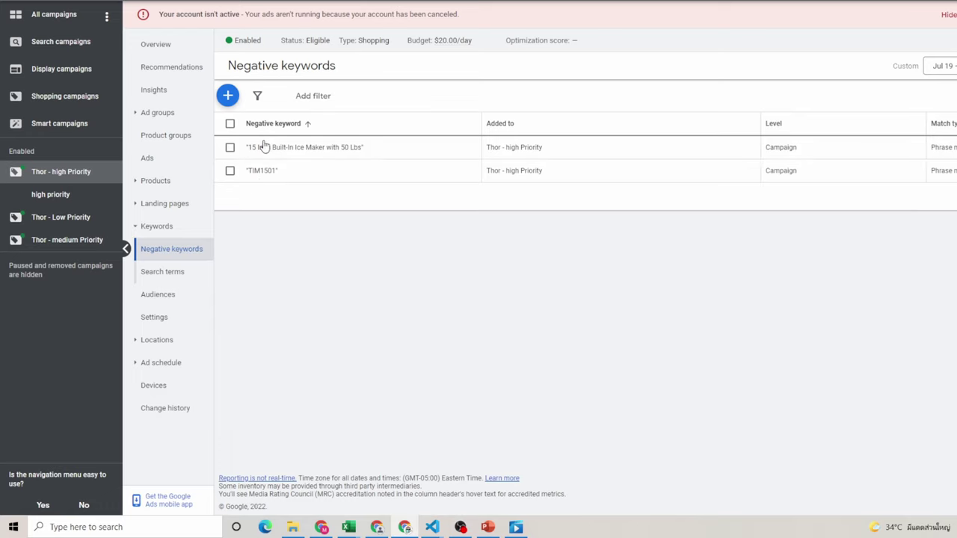
pyautogui.click(228, 95)
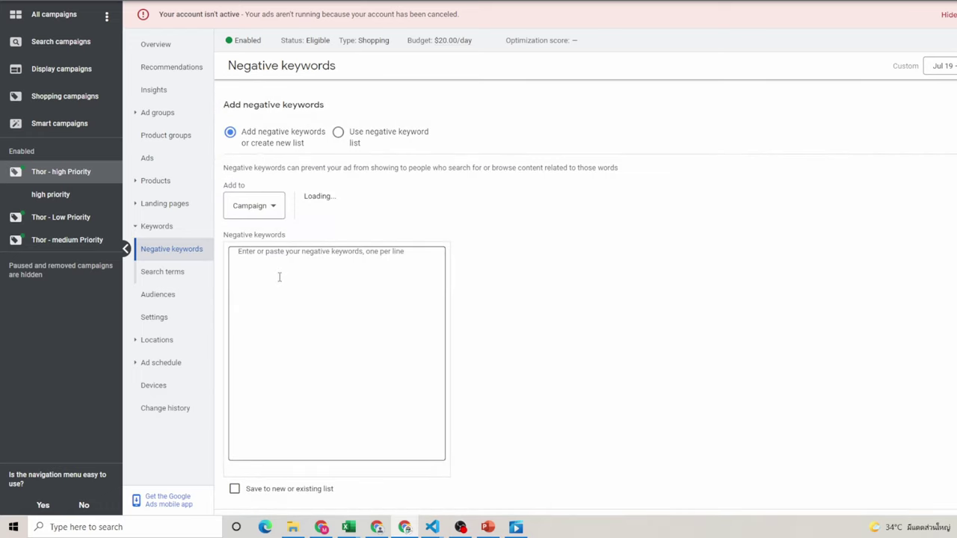
pyautogui.click(272, 252)
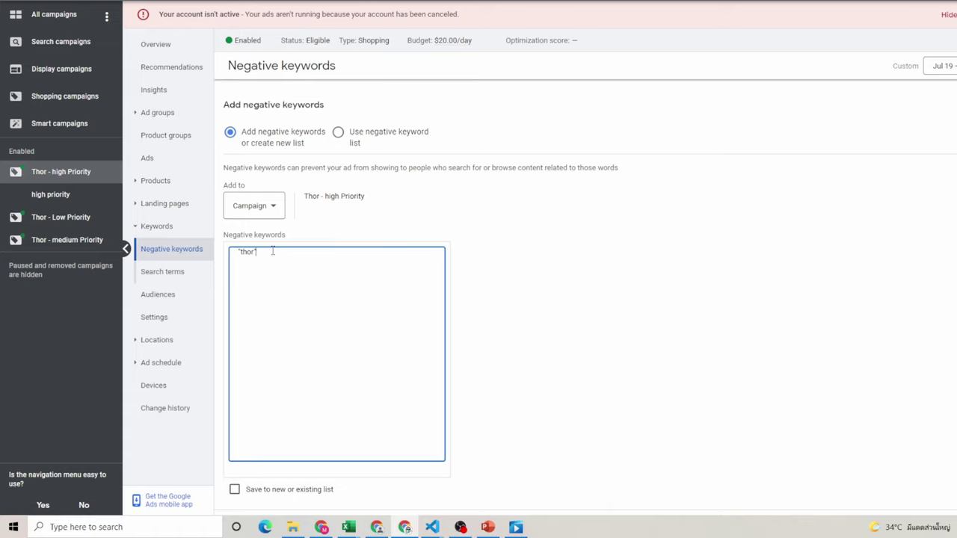
pyautogui.scroll(-2, 562, 281)
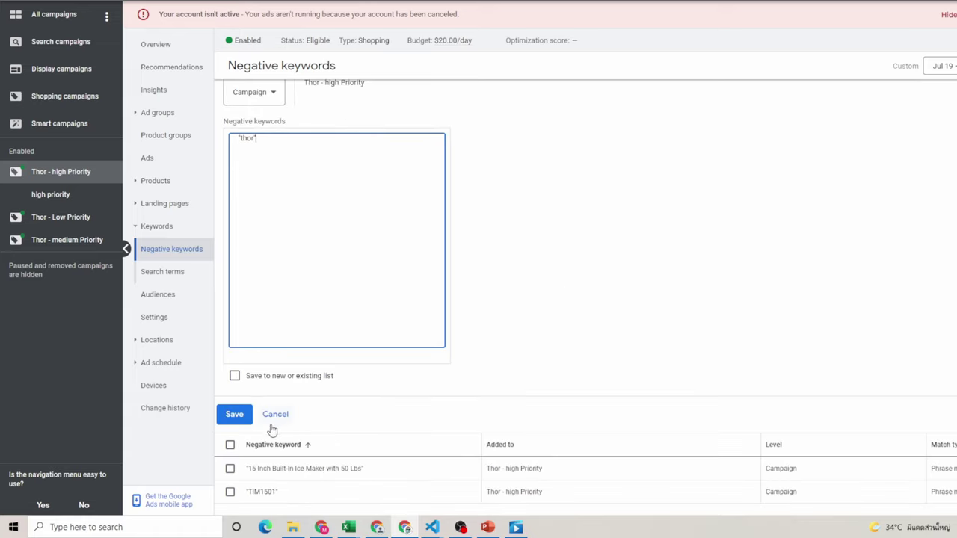
pyautogui.click(239, 417)
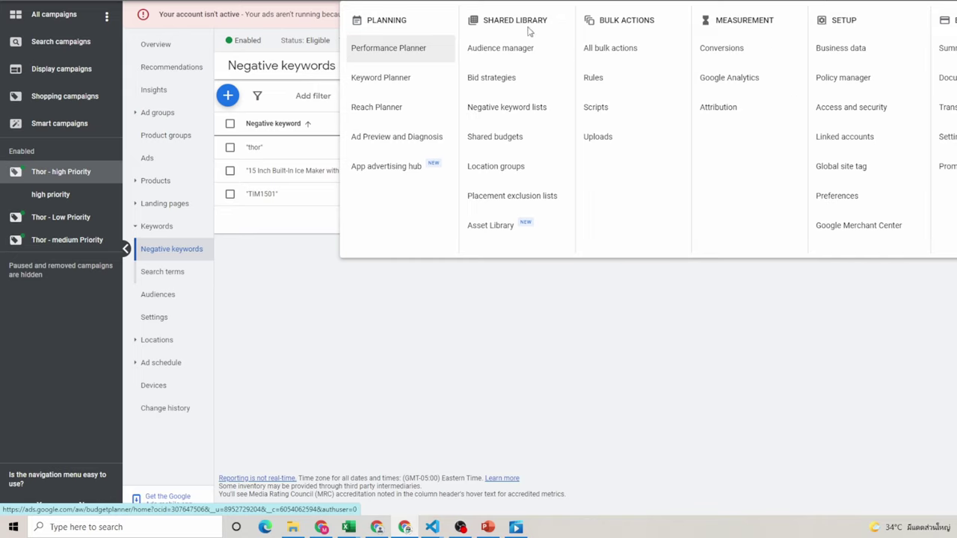
# Create the $60/day shared budget 'Thor | 3 tiered' covering the high, Low and medium Priority campaigns
pyautogui.click(500, 145)
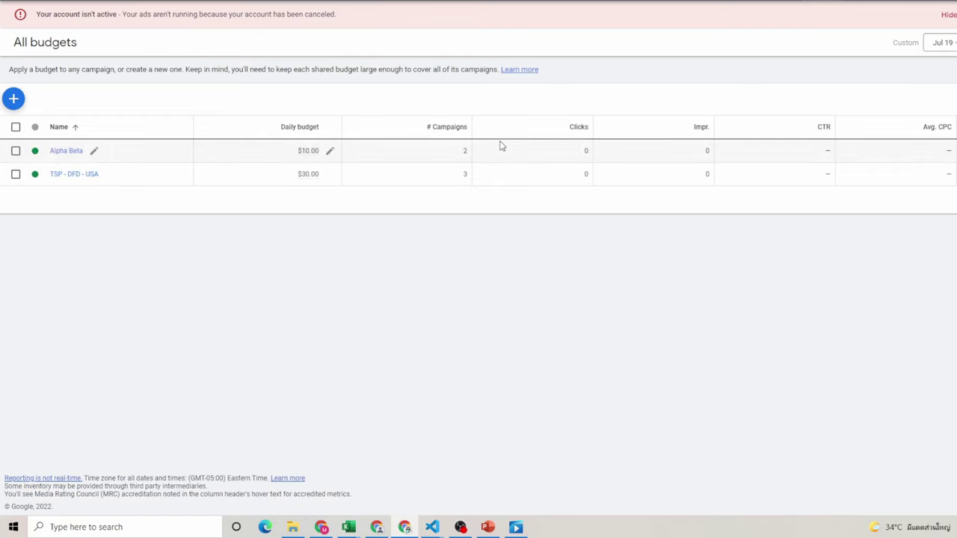
pyautogui.click(13, 101)
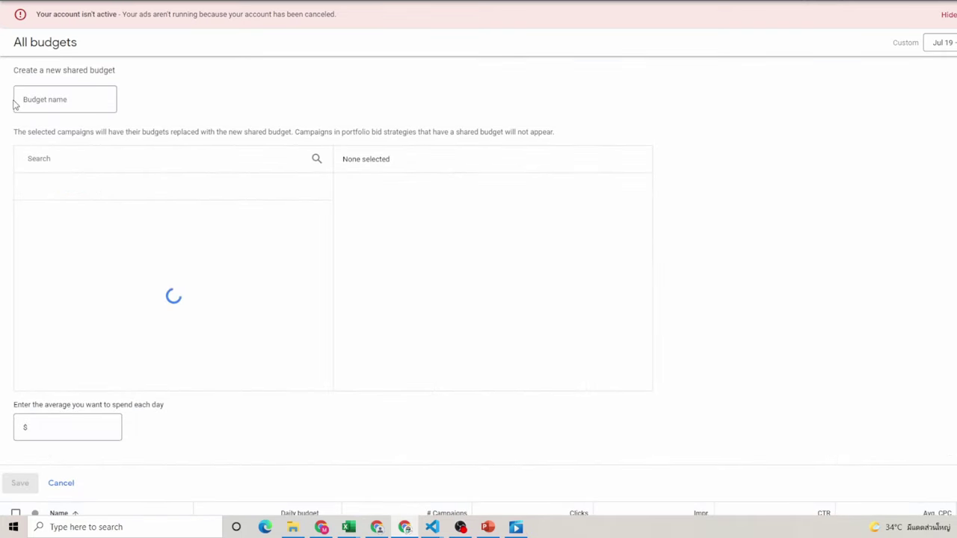
pyautogui.click(57, 99)
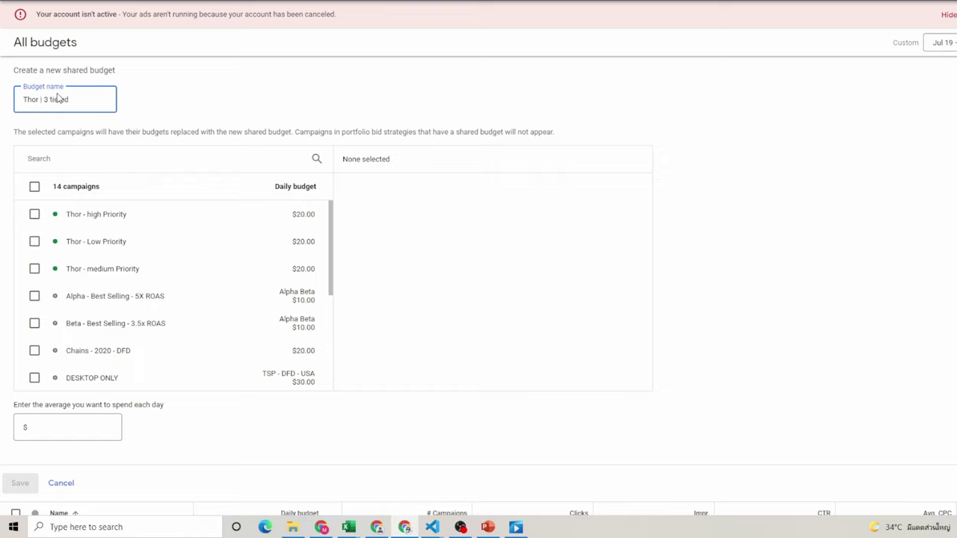
pyautogui.click(35, 214)
pyautogui.click(34, 241)
pyautogui.click(34, 269)
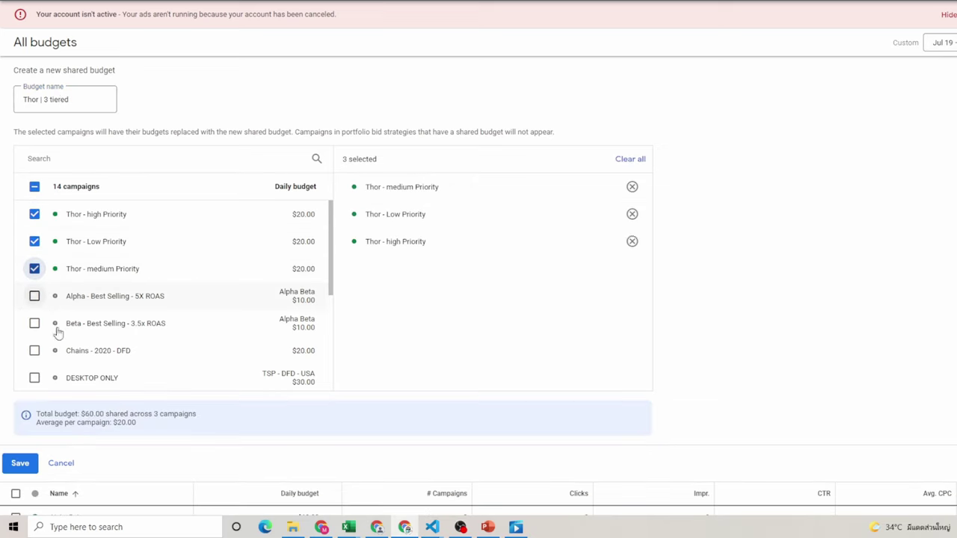
pyautogui.scroll(-3, 183, 363)
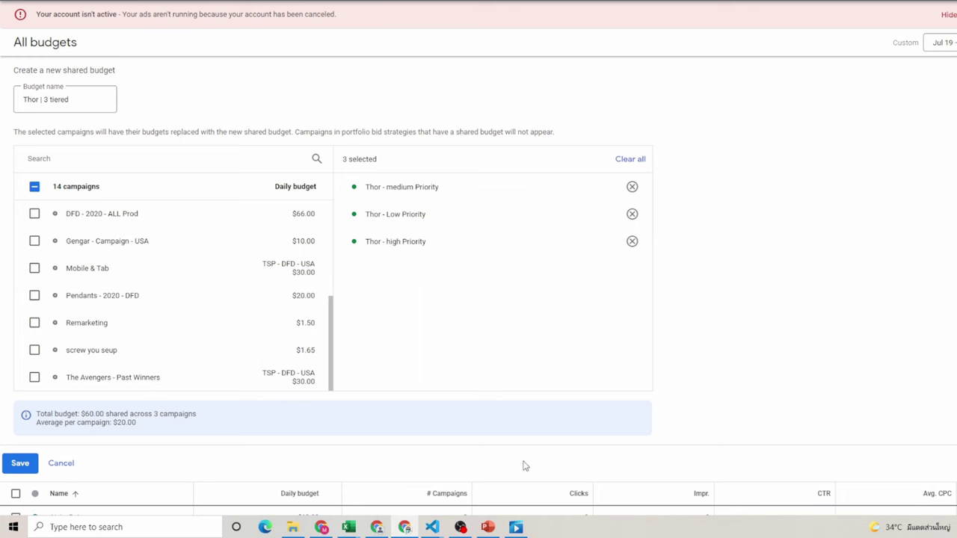
pyautogui.scroll(-2, 527, 465)
pyautogui.click(23, 349)
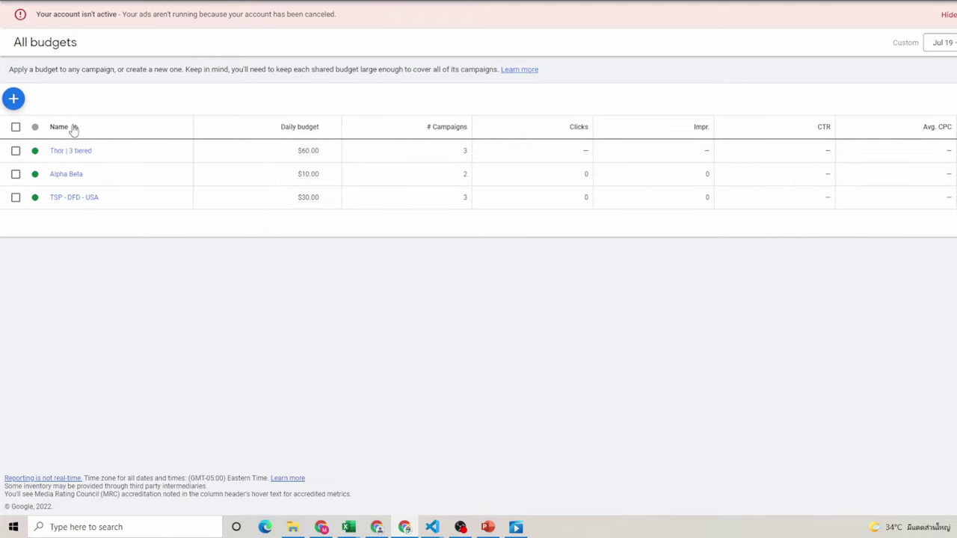
pyautogui.hotkey('alt', 'Left')
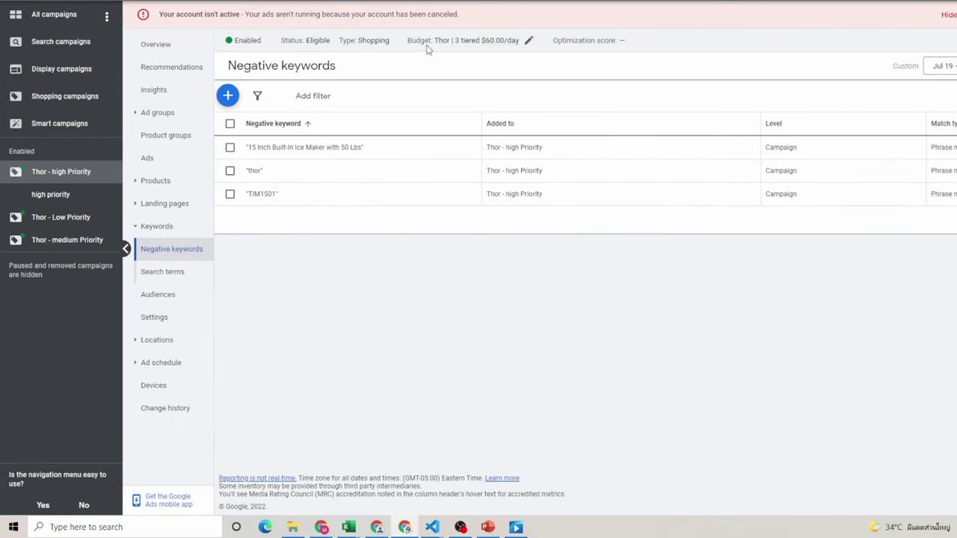
# In Thor - Low Priority, begin a negative keyword entry, then cancel it, leaving none saved
pyautogui.click(67, 225)
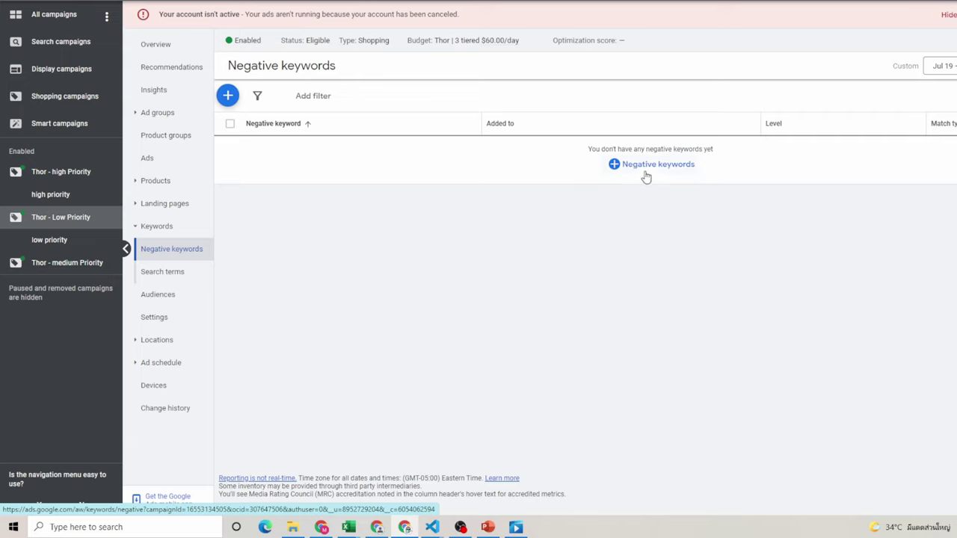
pyautogui.click(227, 95)
pyautogui.click(284, 273)
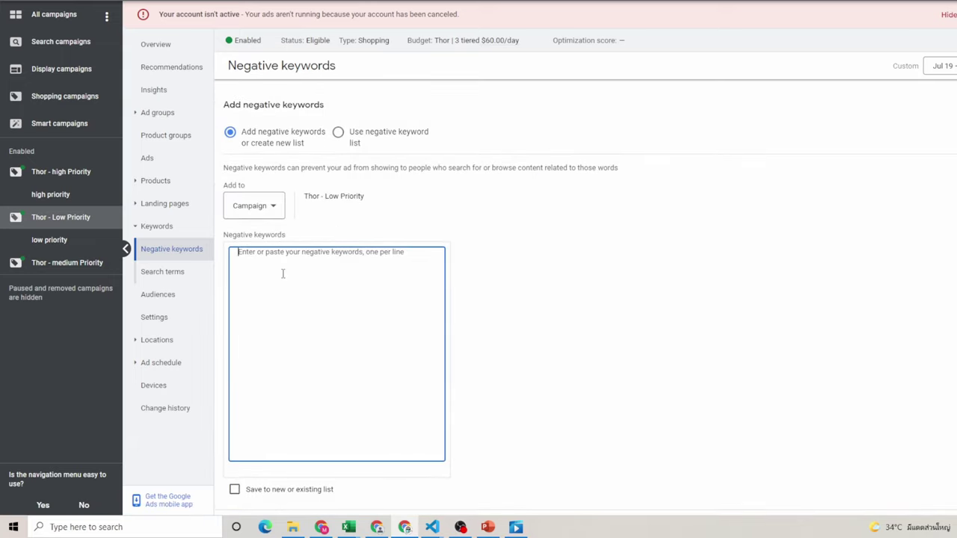
pyautogui.write('1')
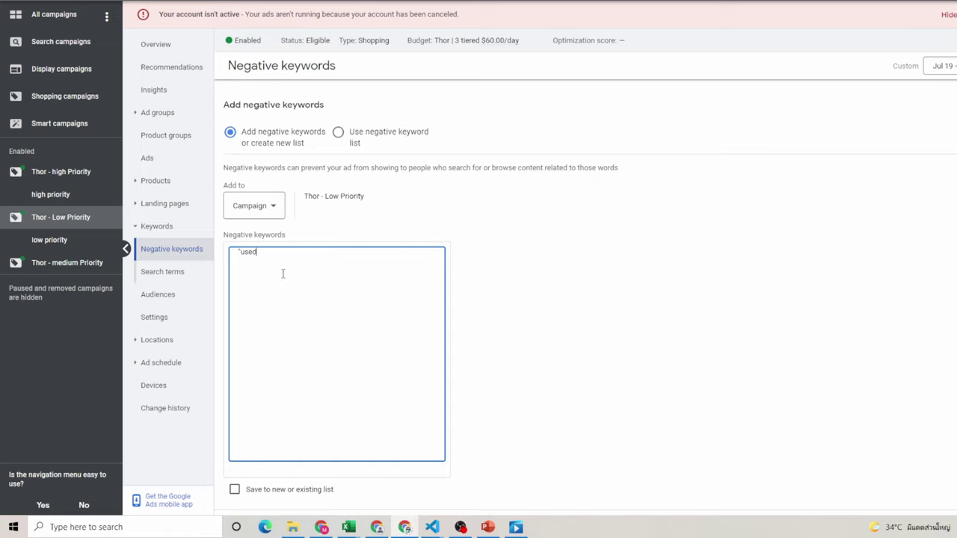
pyautogui.scroll(-2, 366, 316)
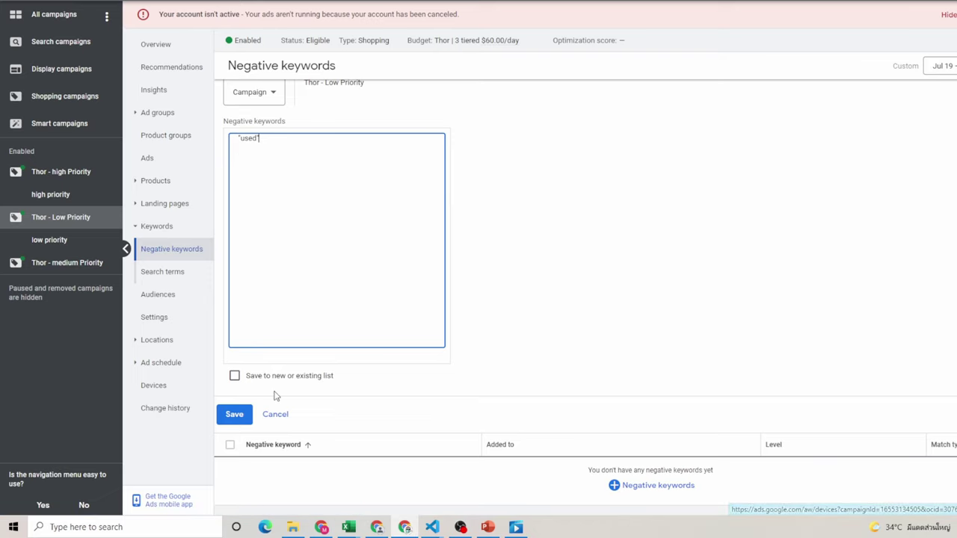
pyautogui.click(275, 416)
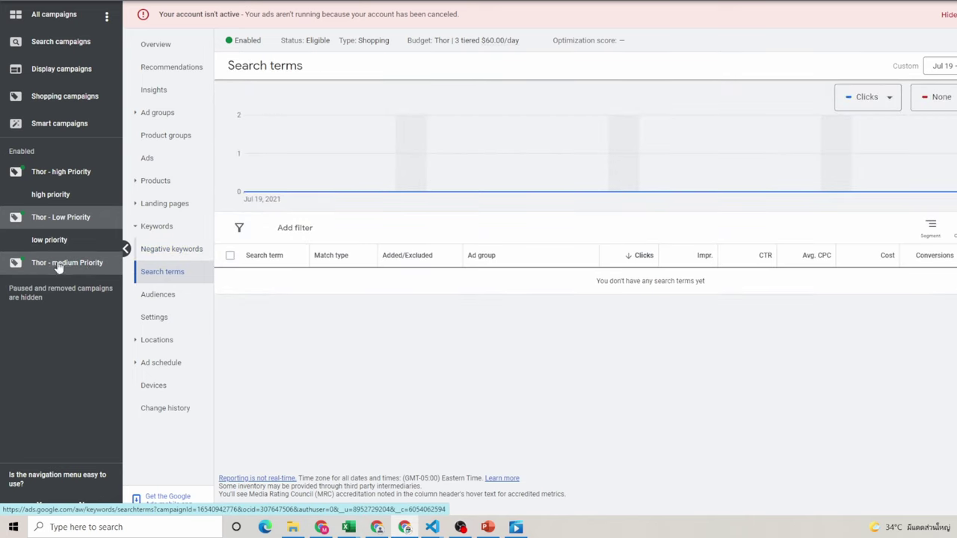
# Show the campaign's Search terms report under Keywords, which lists no search terms yet
pyautogui.click(43, 266)
pyautogui.click(75, 267)
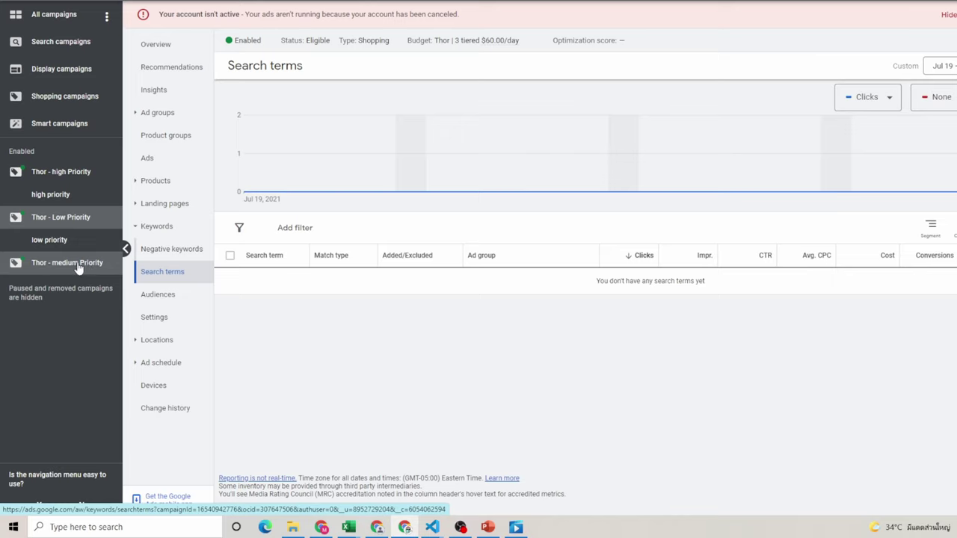